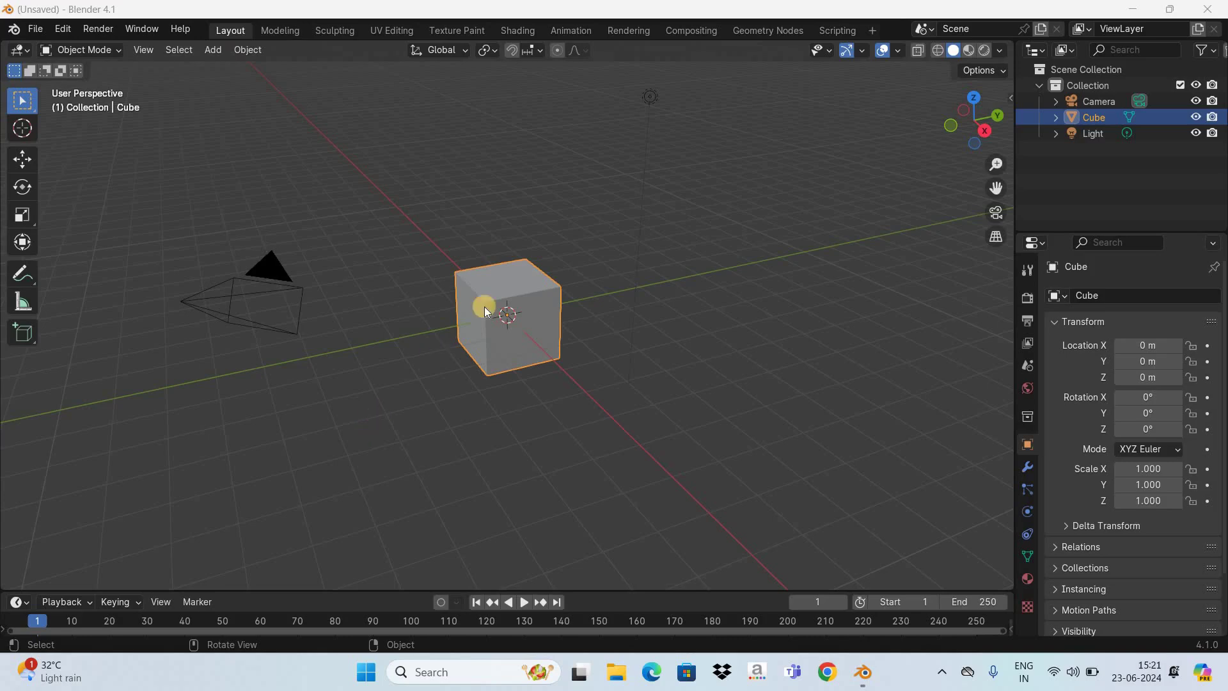
Delete the default cube and add a monkey mesh in its place
{"action": "left_click", "coordinate": [519, 285]}
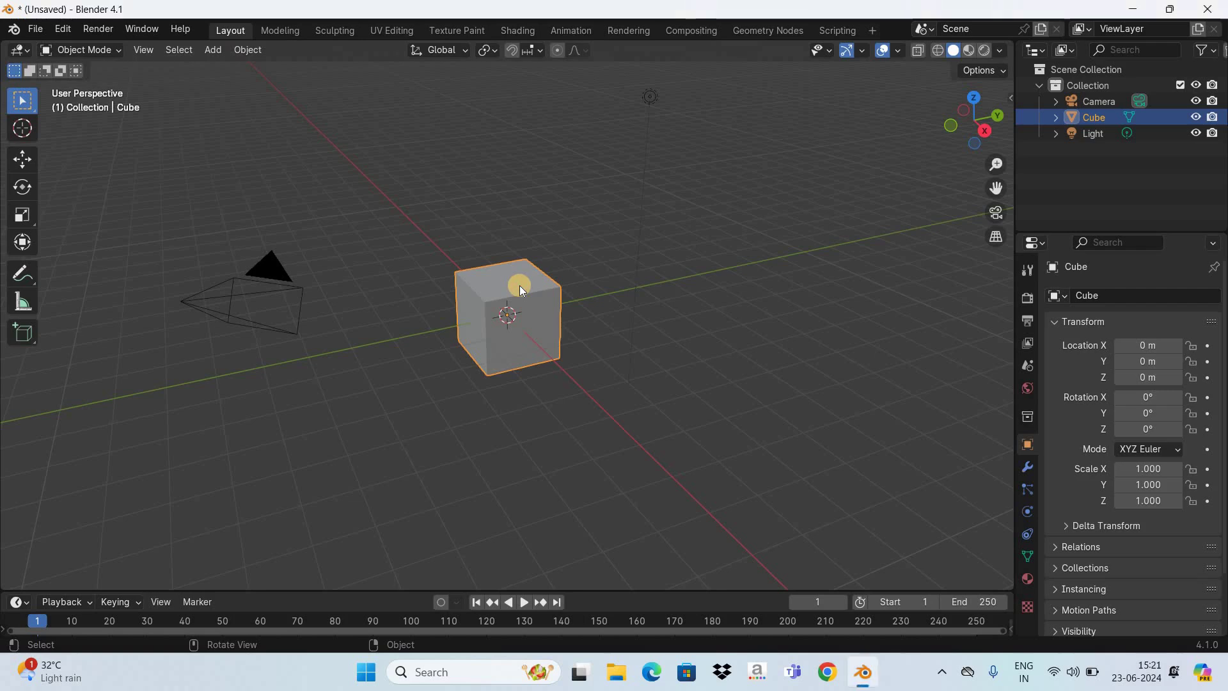
{"action": "key", "text": "Delete"}
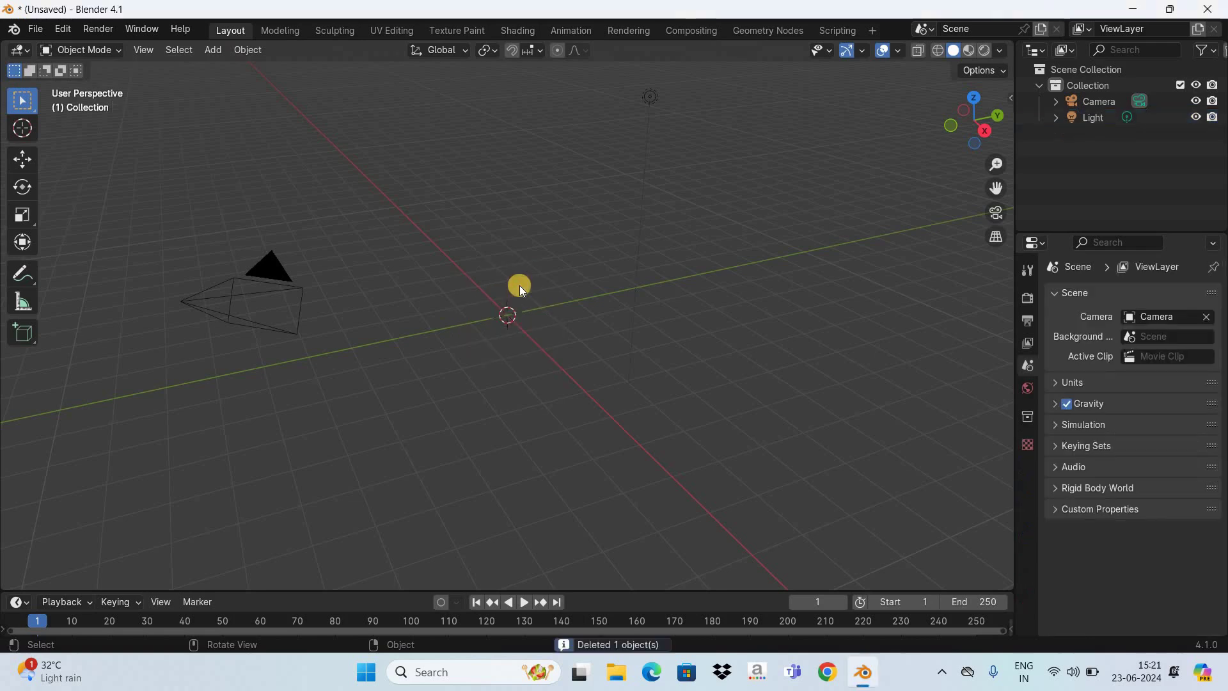
{"action": "left_click", "coordinate": [218, 52]}
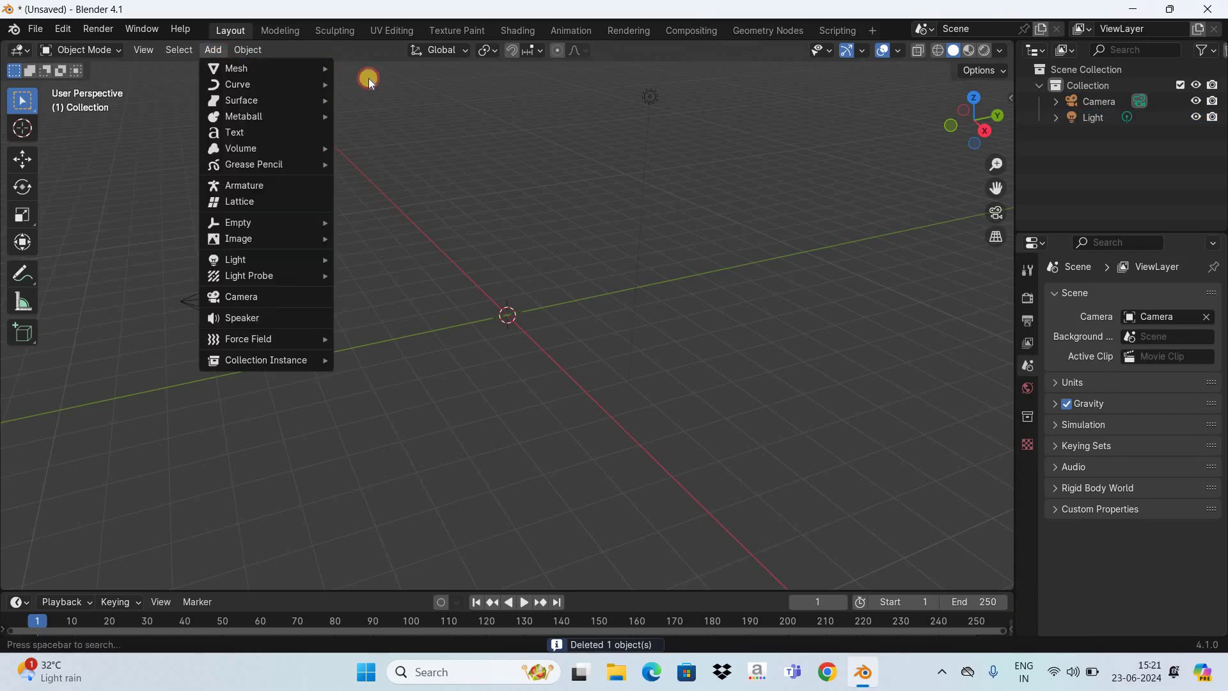
{"action": "mouse_move", "coordinate": [268, 69]}
{"action": "left_click", "coordinate": [419, 218]}
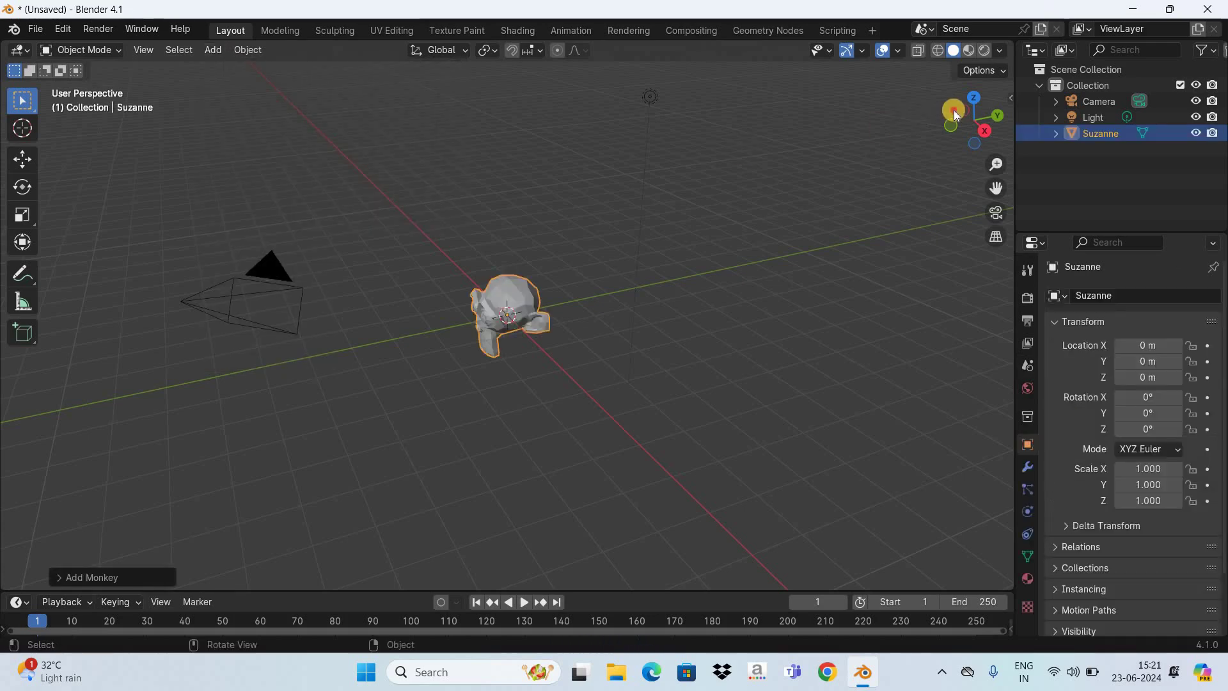
Add a Subdivision Surface modifier to the monkey head and shade it smooth
{"action": "middle_click_drag", "start_coordinate": [110, 87], "coordinate": [986, 166]}
{"action": "left_click_drag", "start_coordinate": [985, 166], "coordinate": [1003, 463]}
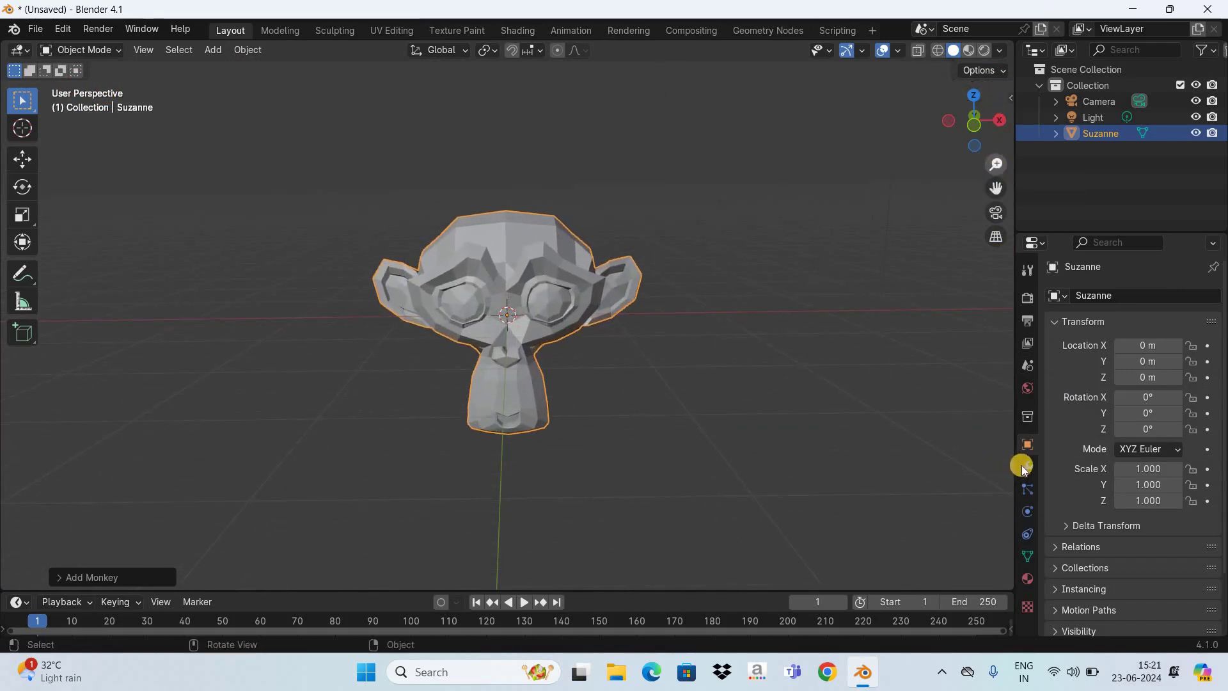
{"action": "left_click", "coordinate": [1026, 467]}
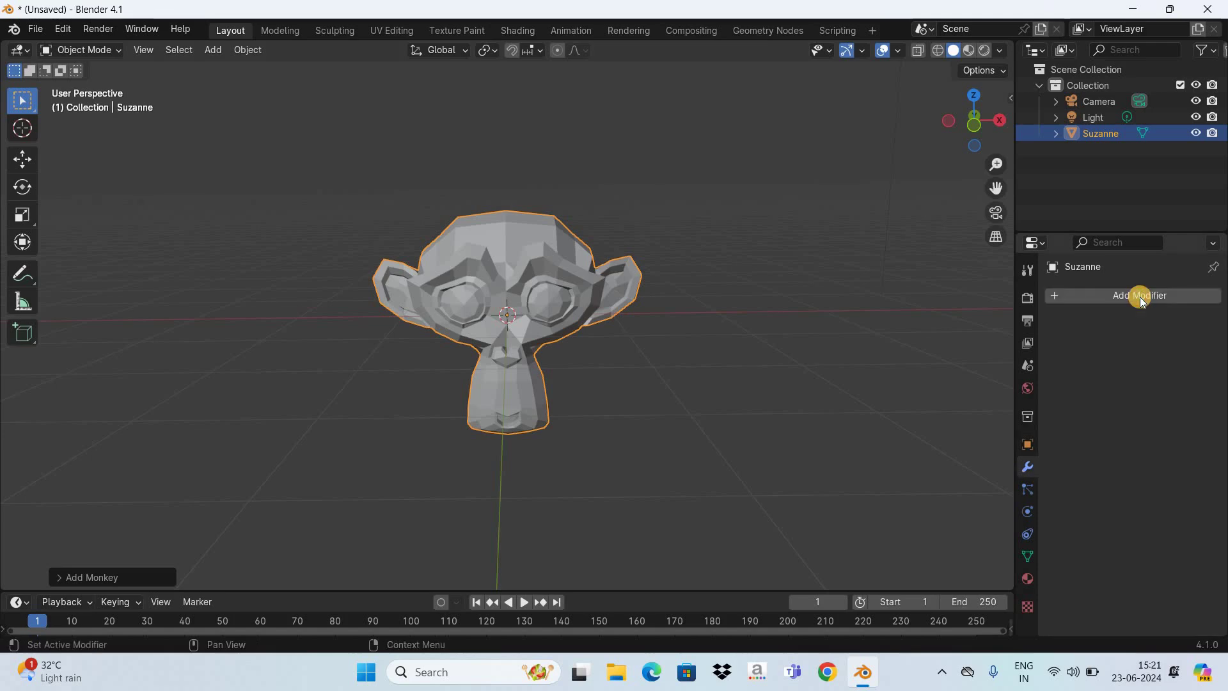
{"action": "left_click", "coordinate": [1091, 296]}
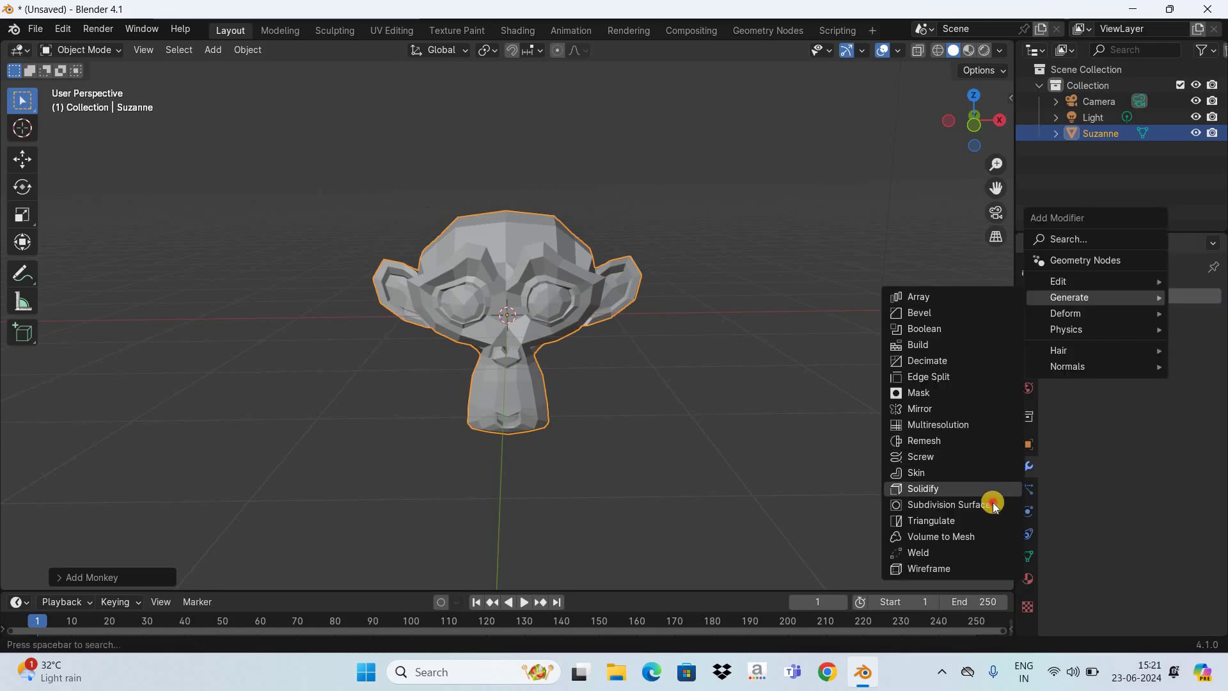
{"action": "key", "text": "Return"}
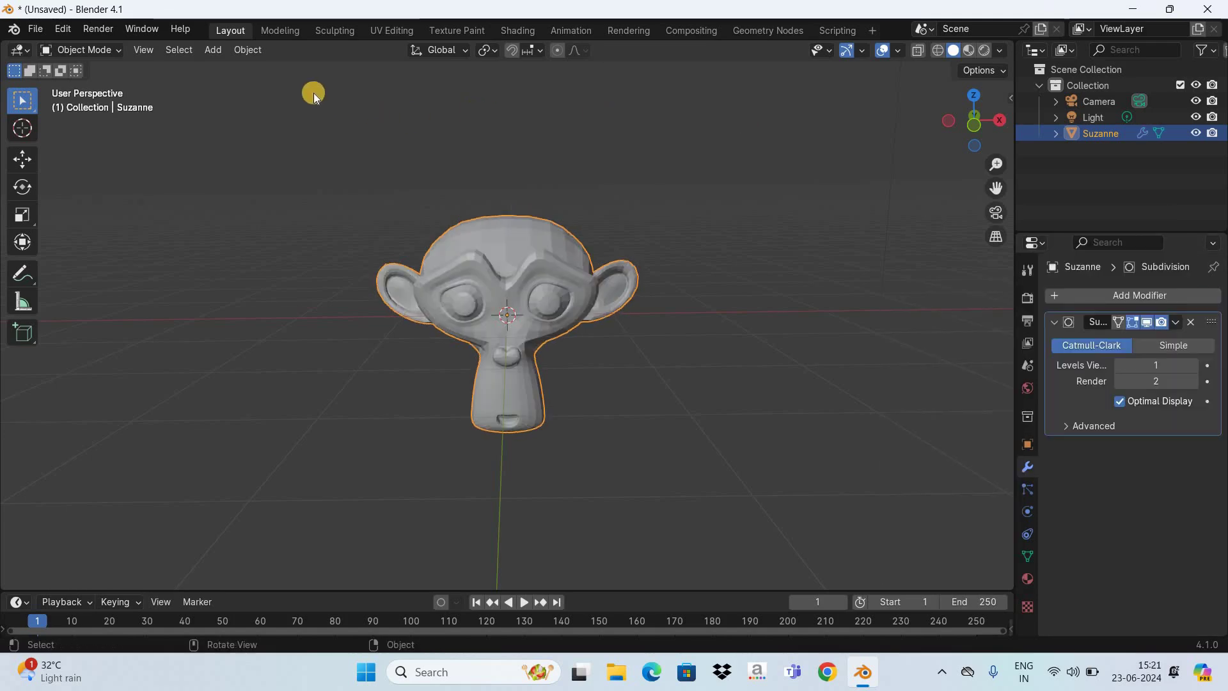
{"action": "left_click", "coordinate": [243, 50]}
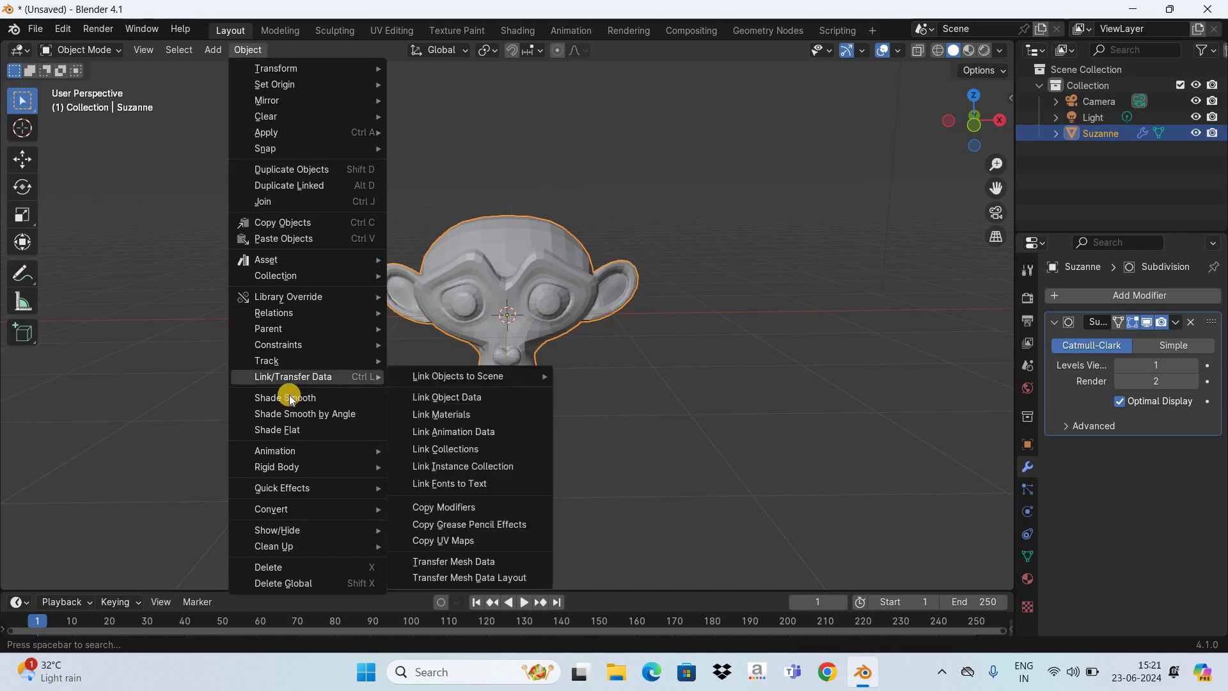
{"action": "left_click", "coordinate": [289, 396]}
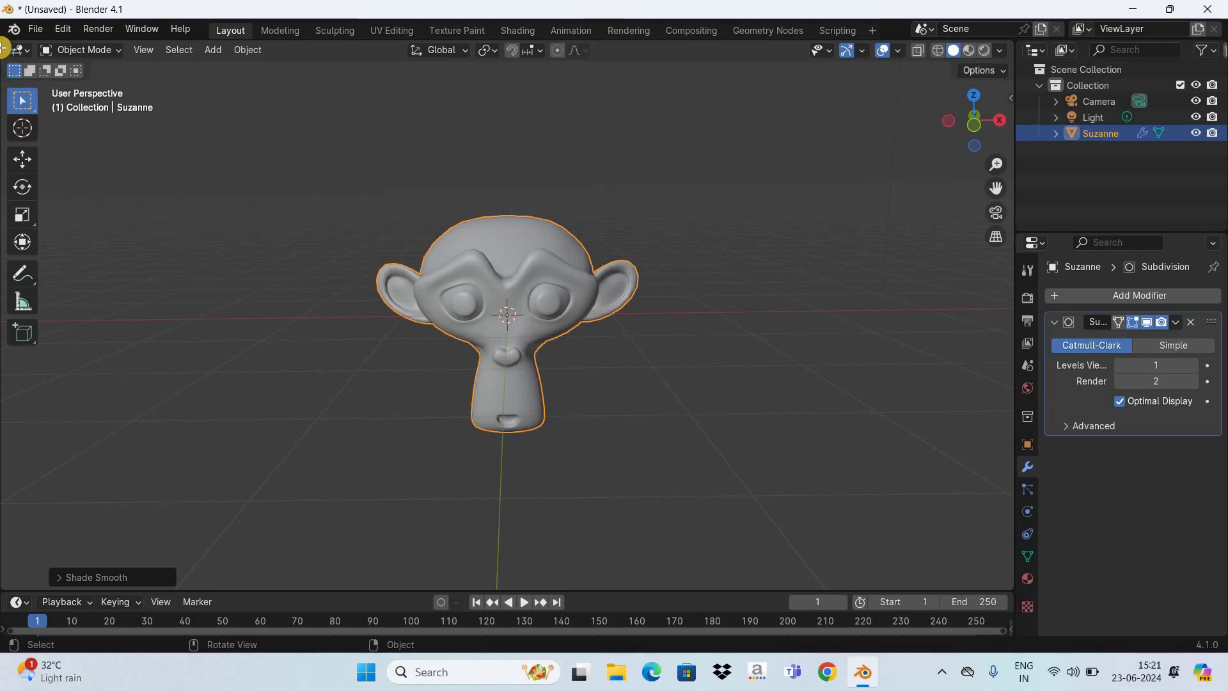
Split the 3D viewport into two side-by-side areas, turn one into a Shader Editor and collapse its sidebar
{"action": "left_click_drag", "start_coordinate": [3, 48], "coordinate": [623, 208]}
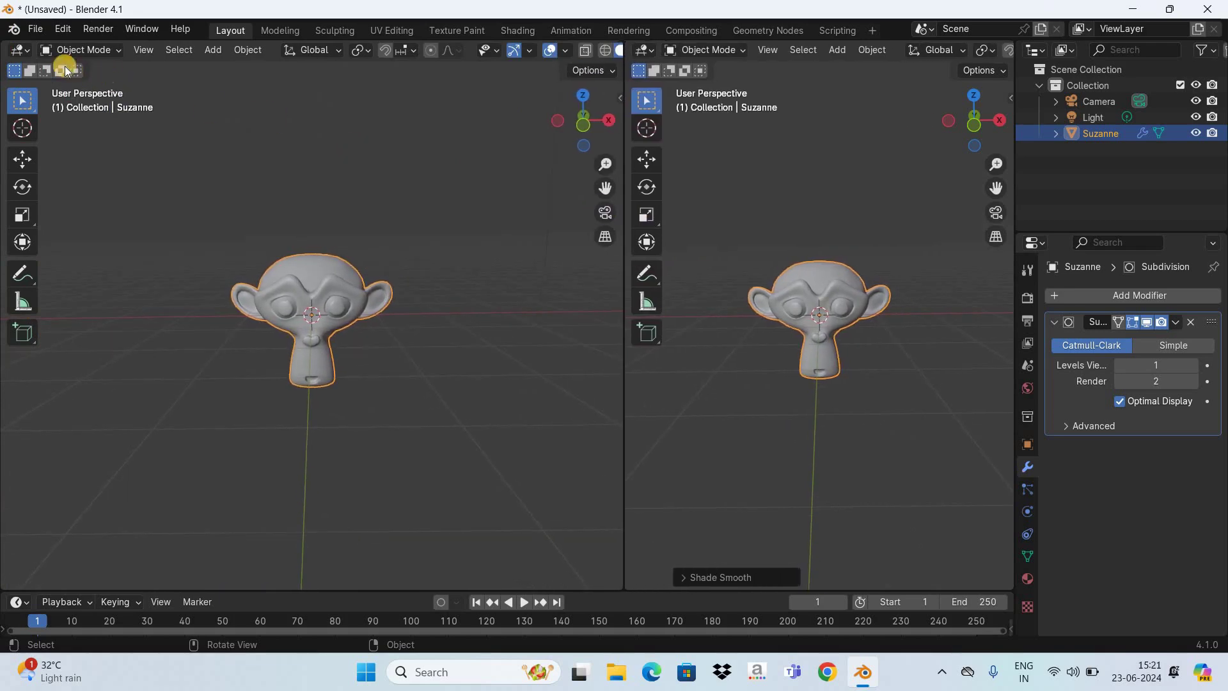
{"action": "left_click", "coordinate": [20, 50]}
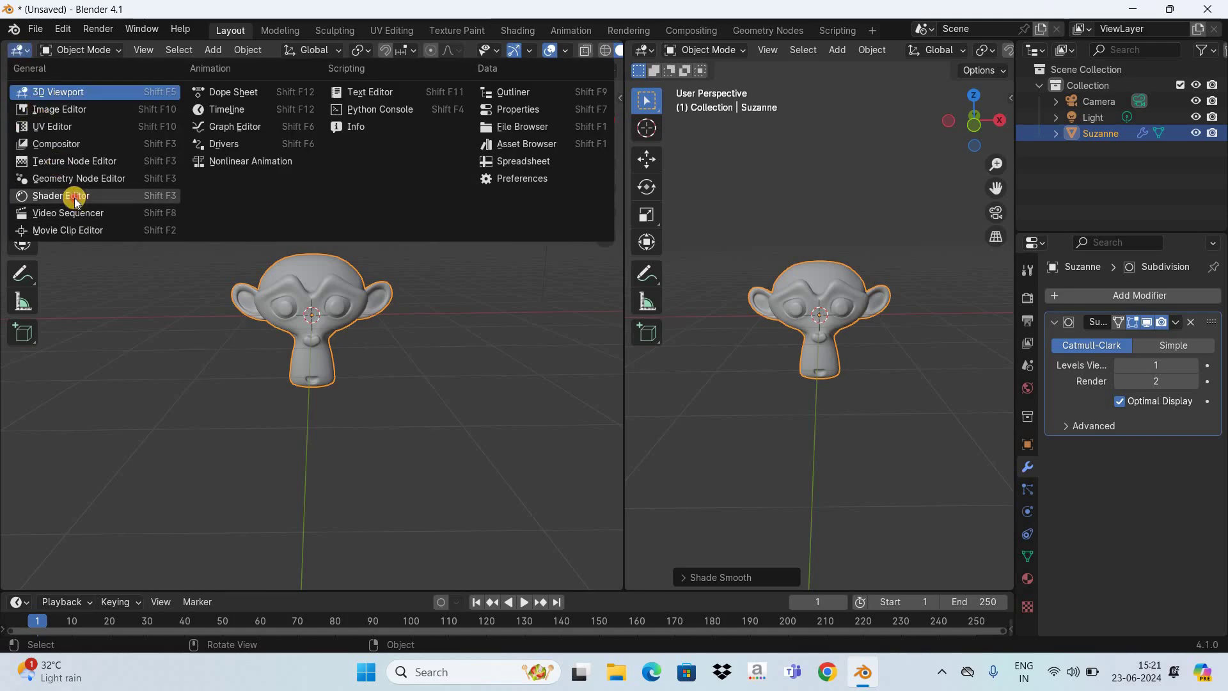
{"action": "left_click", "coordinate": [75, 200]}
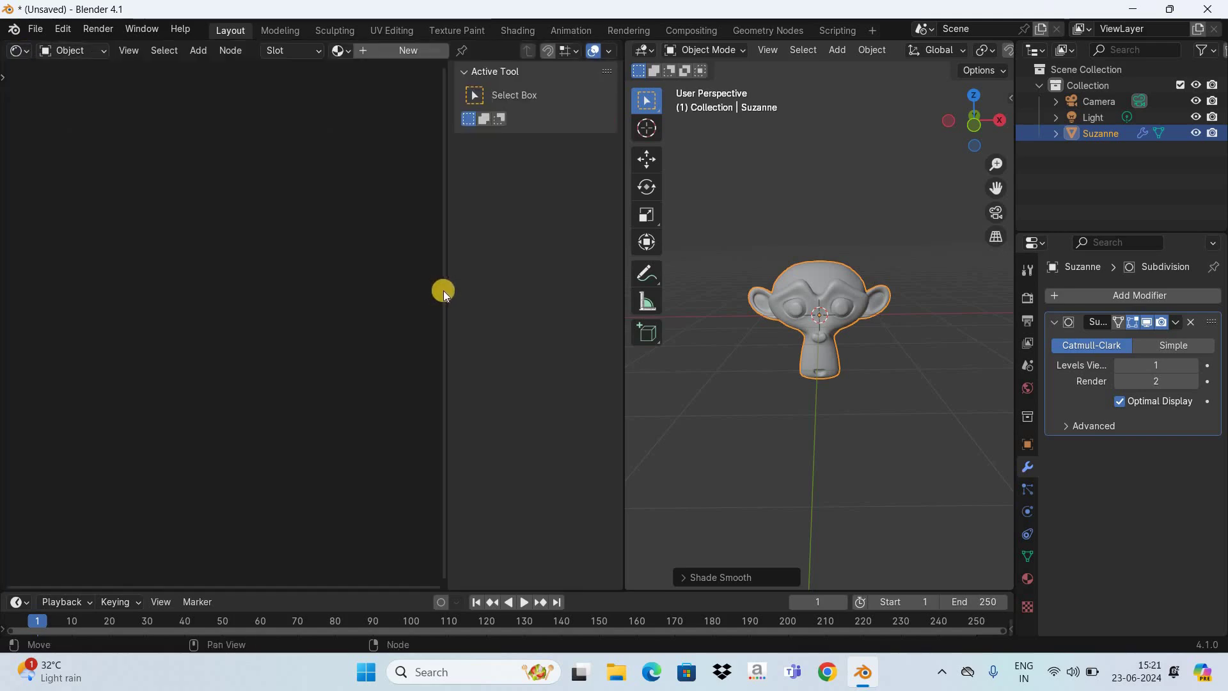
{"action": "left_click_drag", "start_coordinate": [447, 293], "coordinate": [614, 335]}
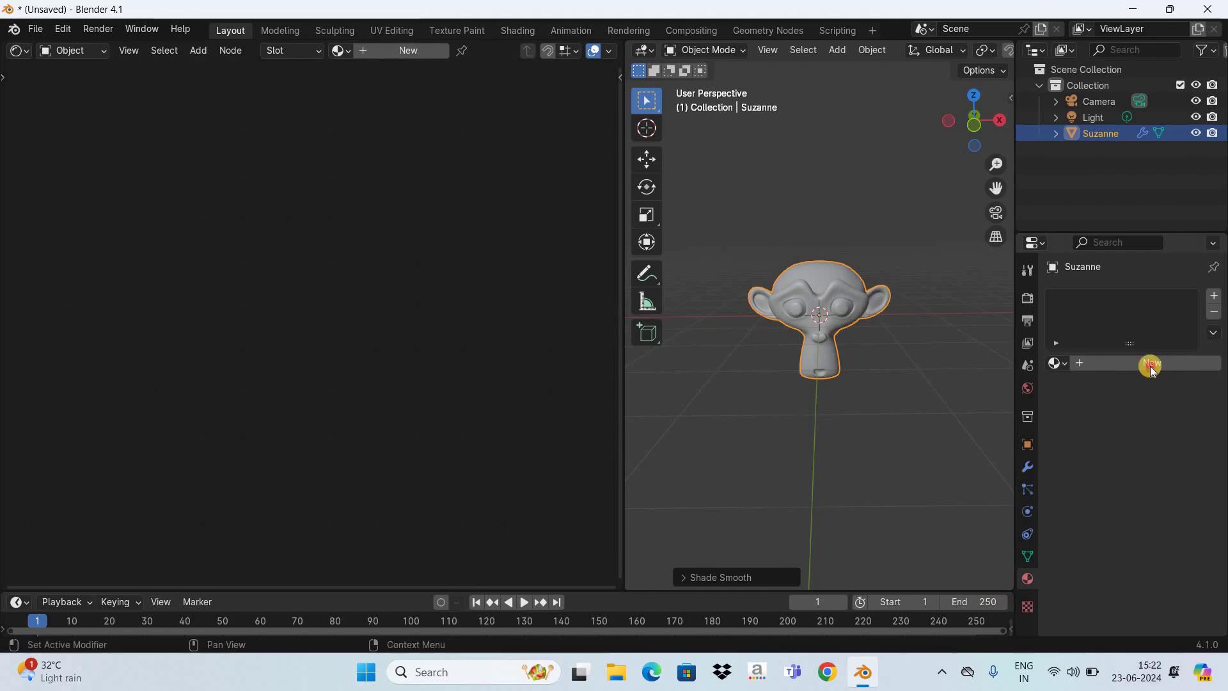
Create a new material for the monkey head and bring its nodes into close view
{"action": "left_click", "coordinate": [1127, 366]}
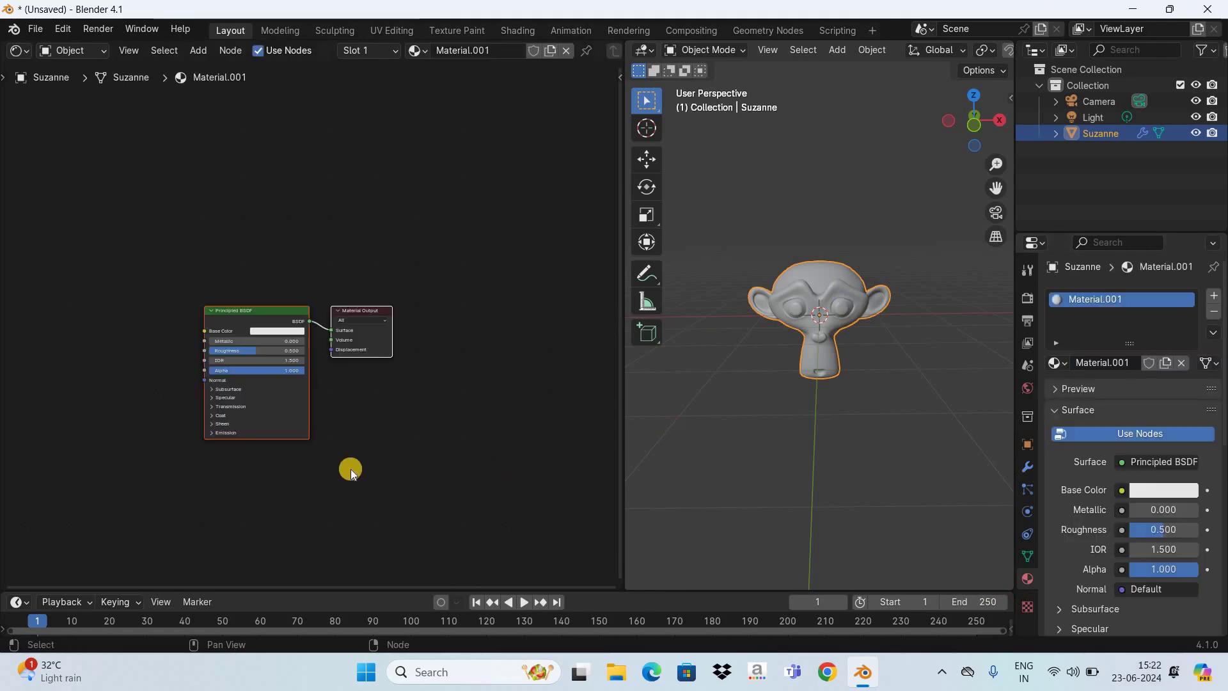
{"action": "scroll", "coordinate": [314, 325], "scroll_direction": "up", "scroll_amount": 6}
{"action": "left_click_drag", "start_coordinate": [216, 297], "coordinate": [229, 169]}
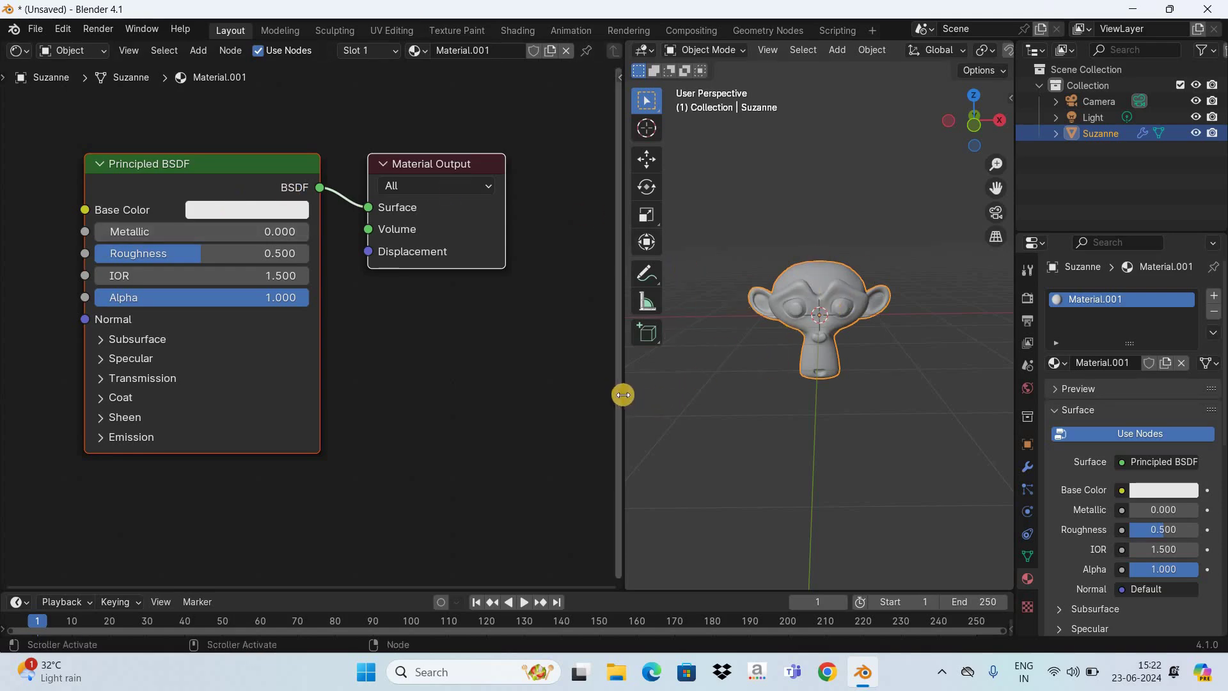
Switch the 3D viewport to Material Preview shading, resizing the split areas as needed to reach the shading options
{"action": "left_click_drag", "start_coordinate": [624, 395], "coordinate": [957, 61]}
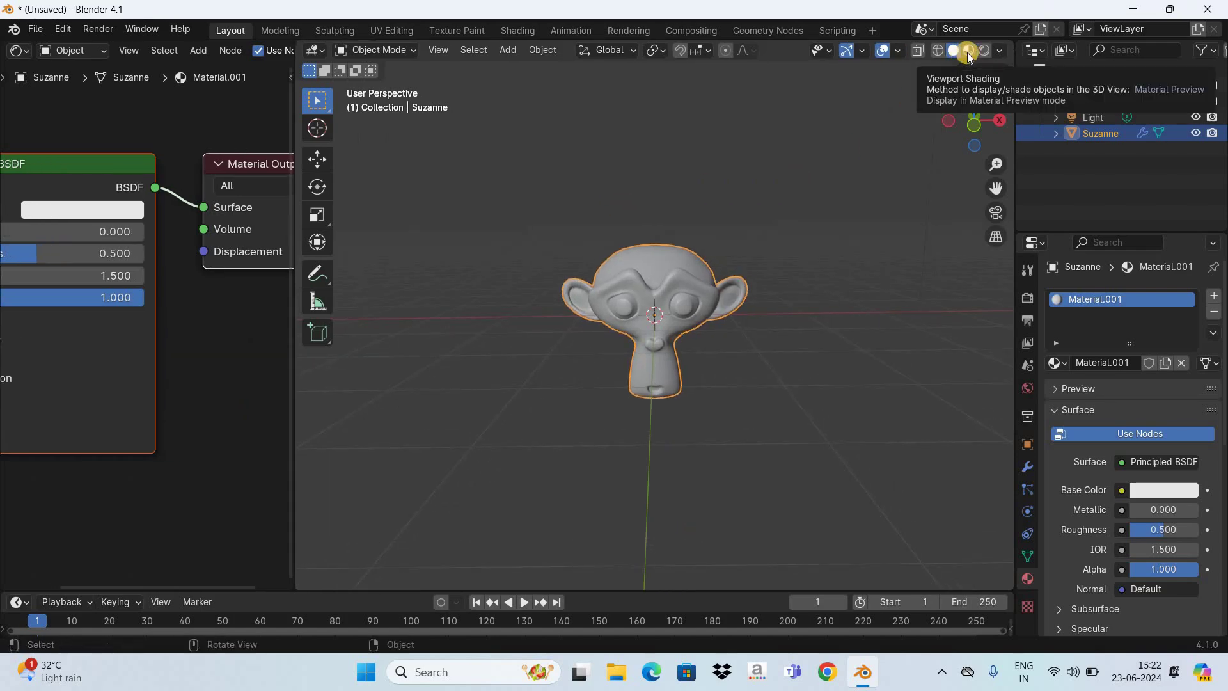
{"action": "left_click", "coordinate": [969, 55]}
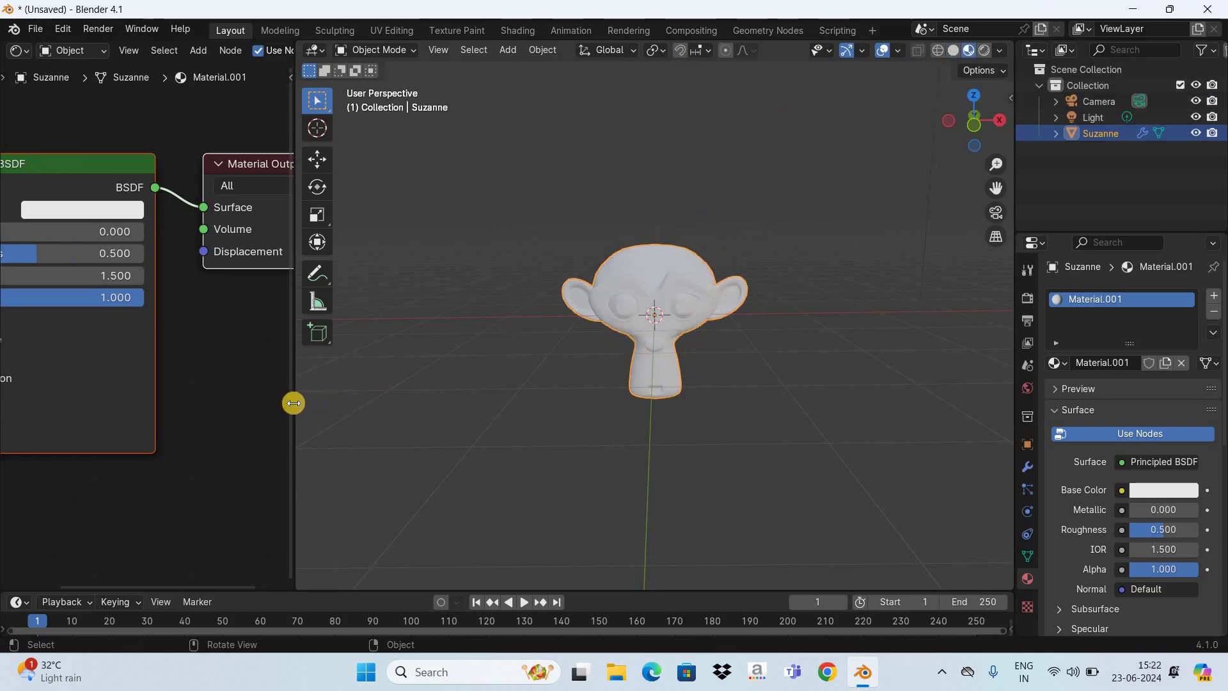
{"action": "left_click_drag", "start_coordinate": [287, 403], "coordinate": [636, 433]}
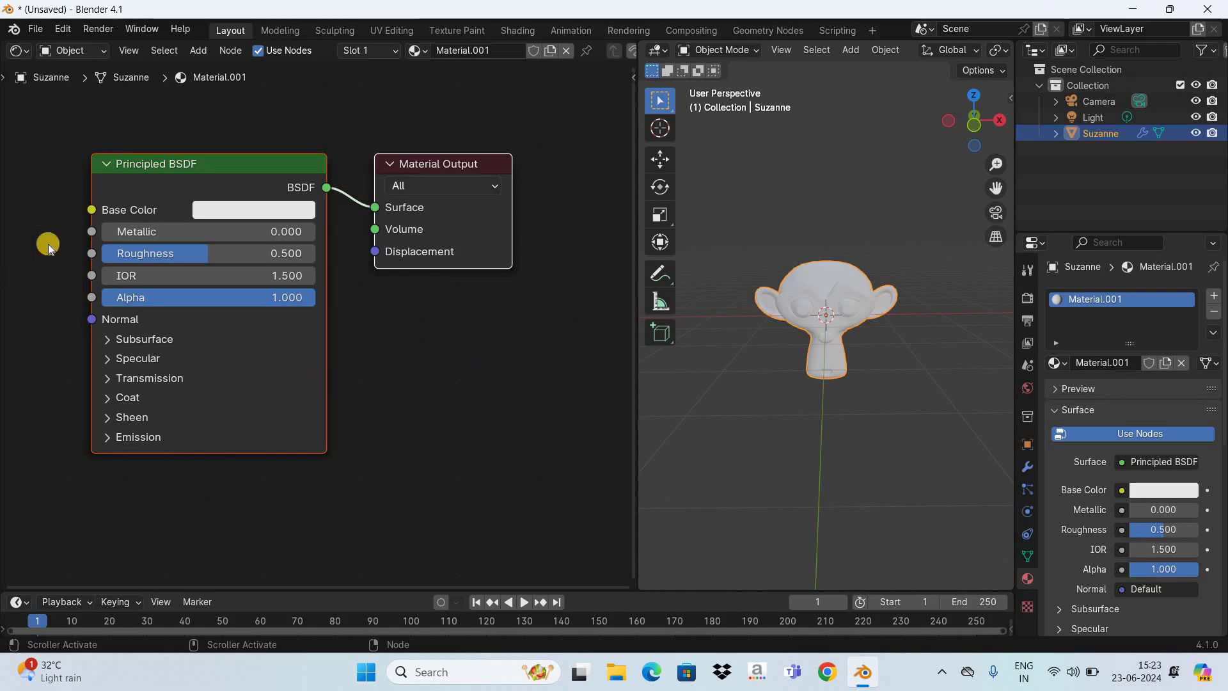
Duplicate the Principled BSDF node and place the copy directly below the original
{"action": "left_click_drag", "start_coordinate": [210, 164], "coordinate": [170, 121]}
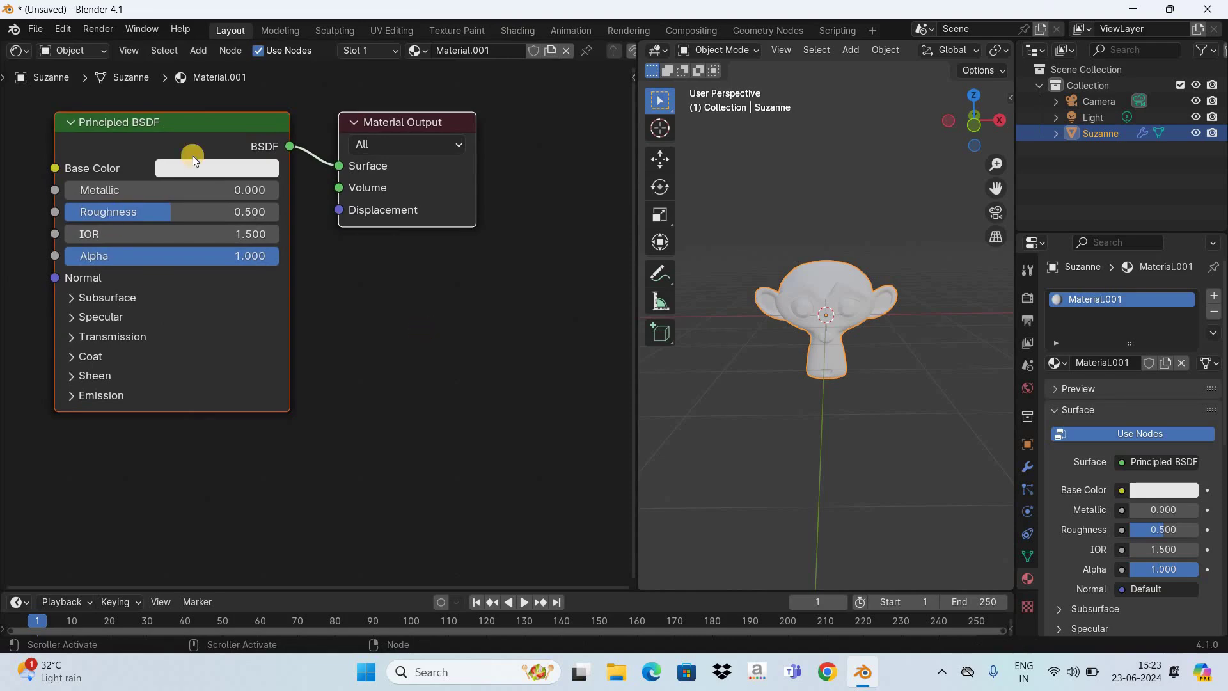
{"action": "key", "text": "alt+a"}
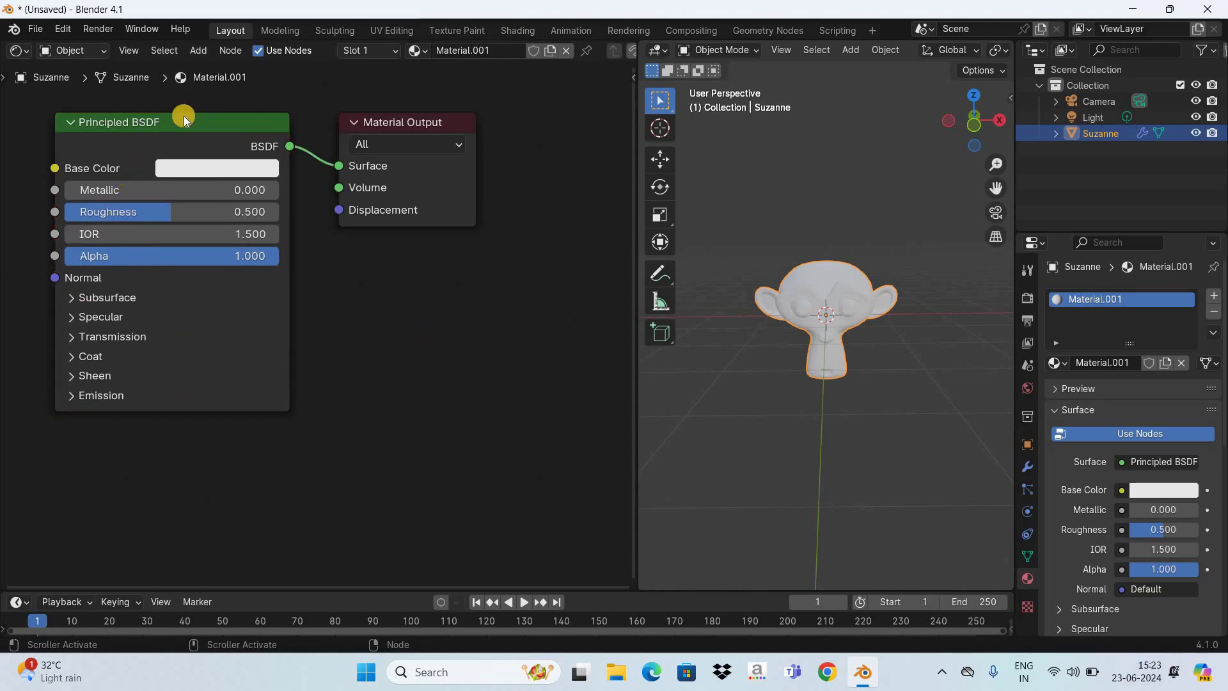
{"action": "left_click", "coordinate": [167, 119]}
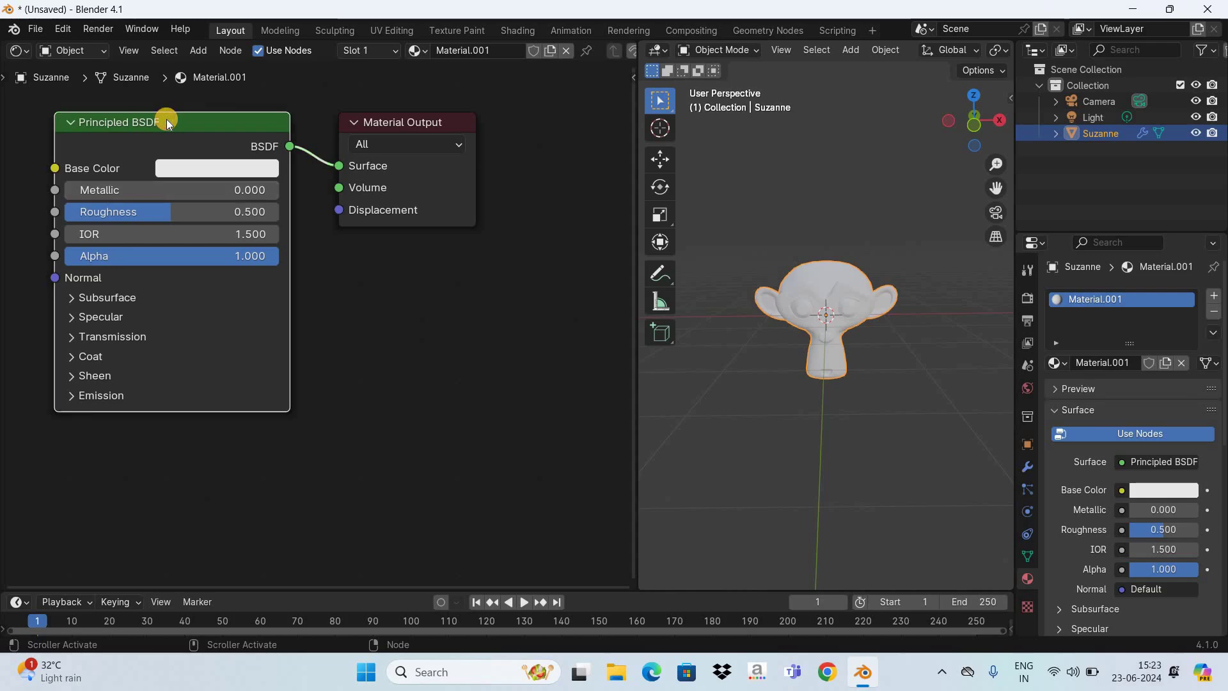
{"action": "right_click", "coordinate": [167, 119]}
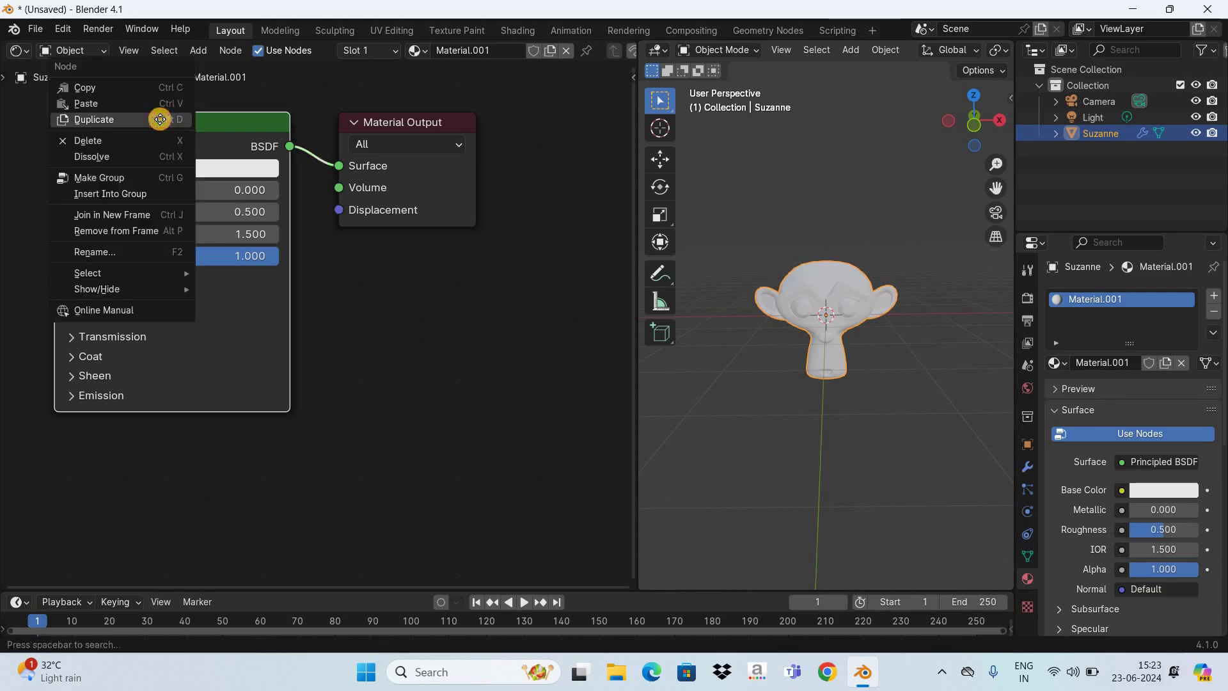
{"action": "left_click", "coordinate": [160, 119]}
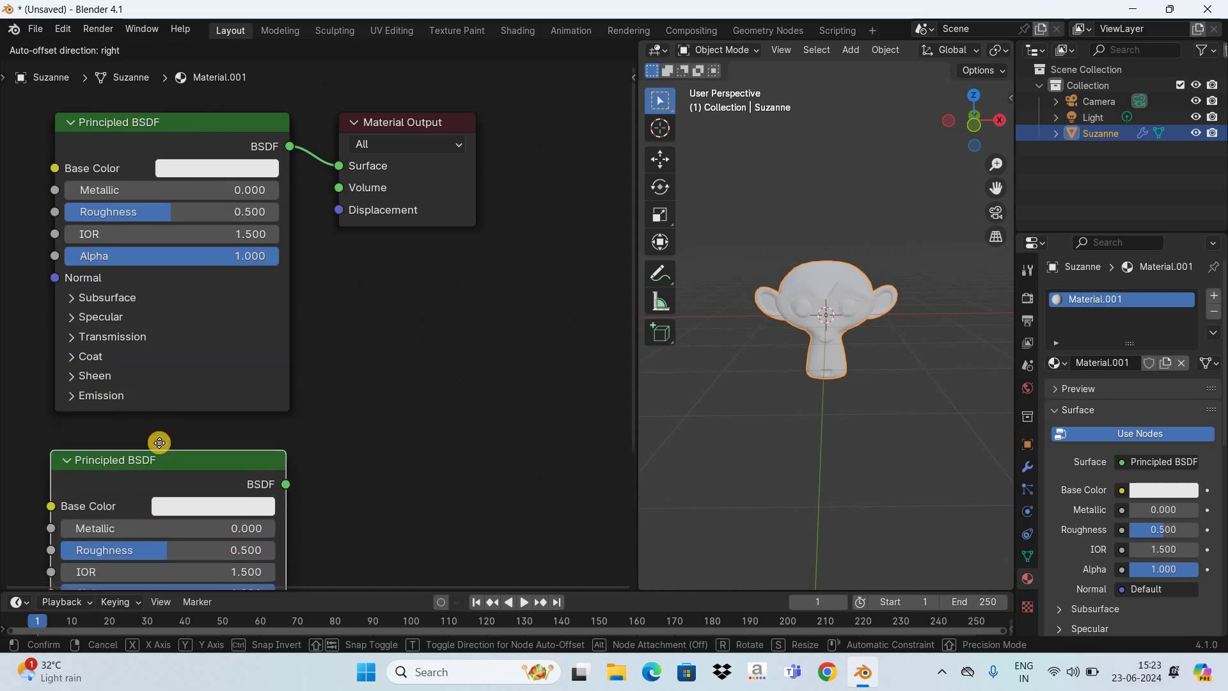
{"action": "left_click", "coordinate": [159, 439]}
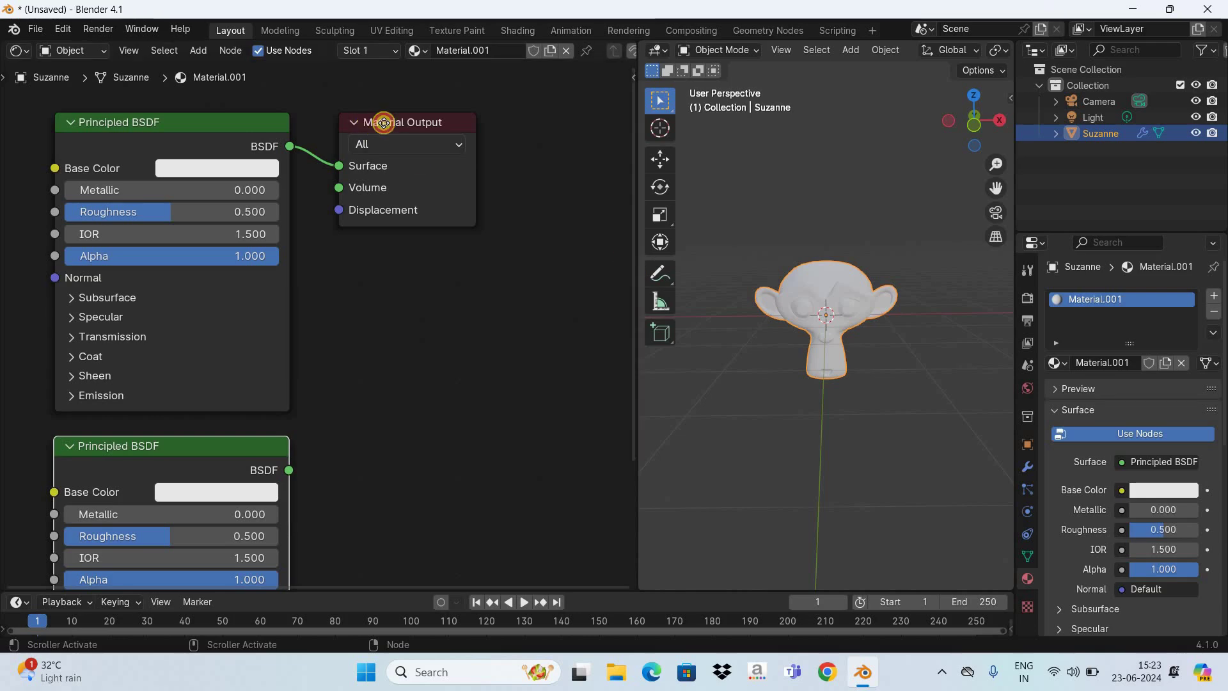
Move the Material Output node away from the Principled BSDF nodes and place an Add Shader node in between
{"action": "left_click_drag", "start_coordinate": [384, 123], "coordinate": [521, 183]}
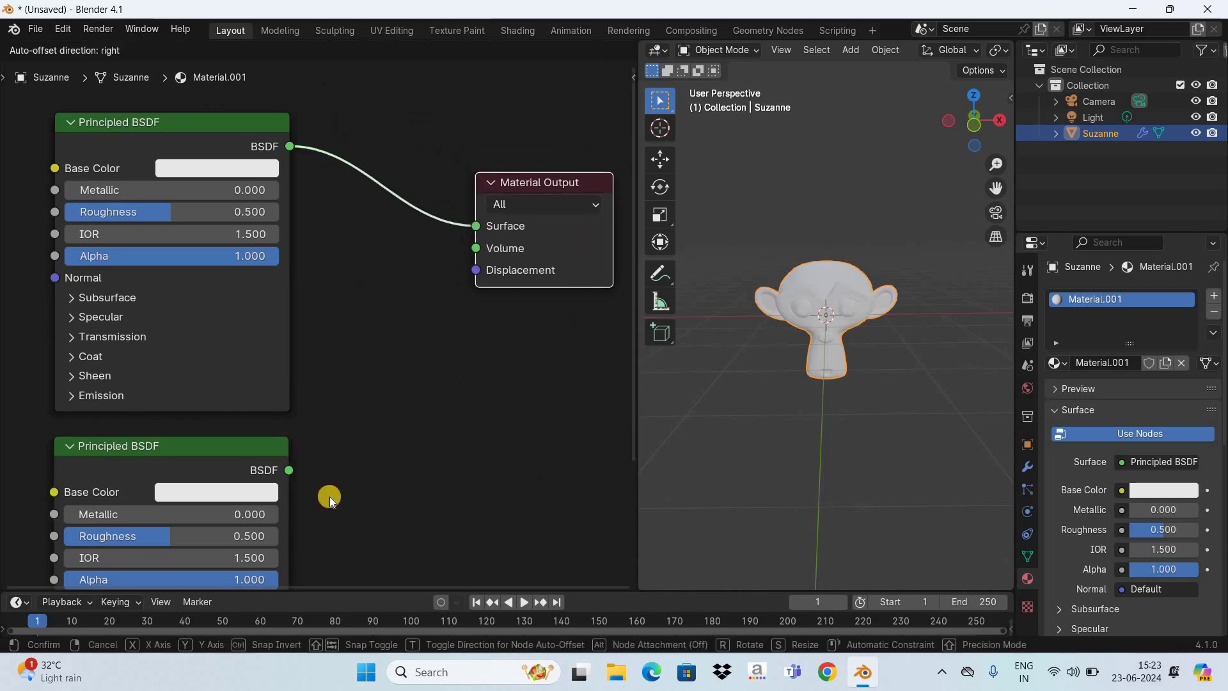
{"action": "left_click_drag", "start_coordinate": [328, 497], "coordinate": [329, 496]}
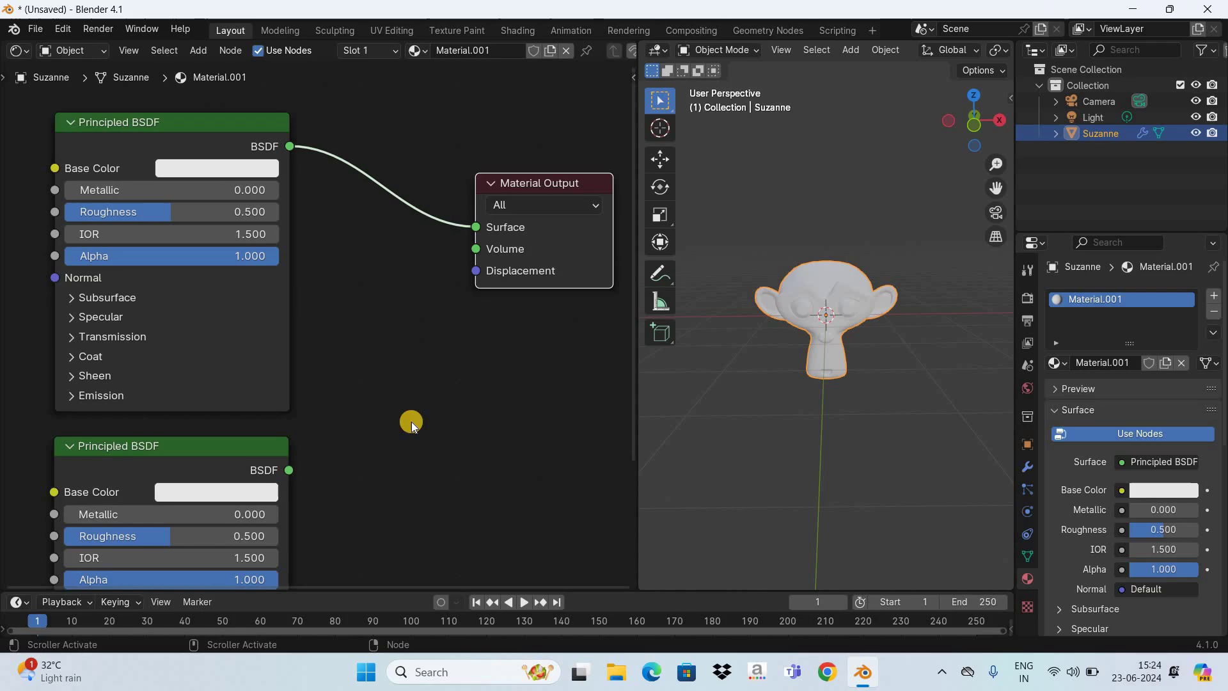
{"action": "left_click", "coordinate": [196, 52]}
{"action": "mouse_move", "coordinate": [259, 138]}
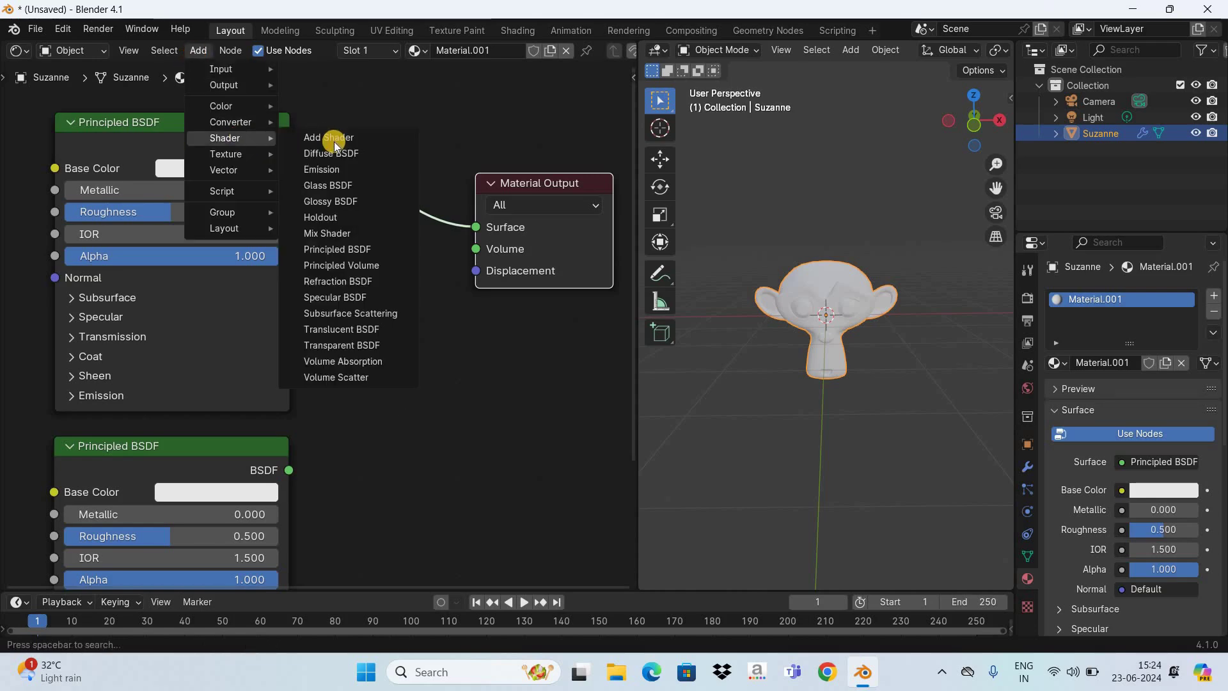
{"action": "left_click", "coordinate": [333, 140]}
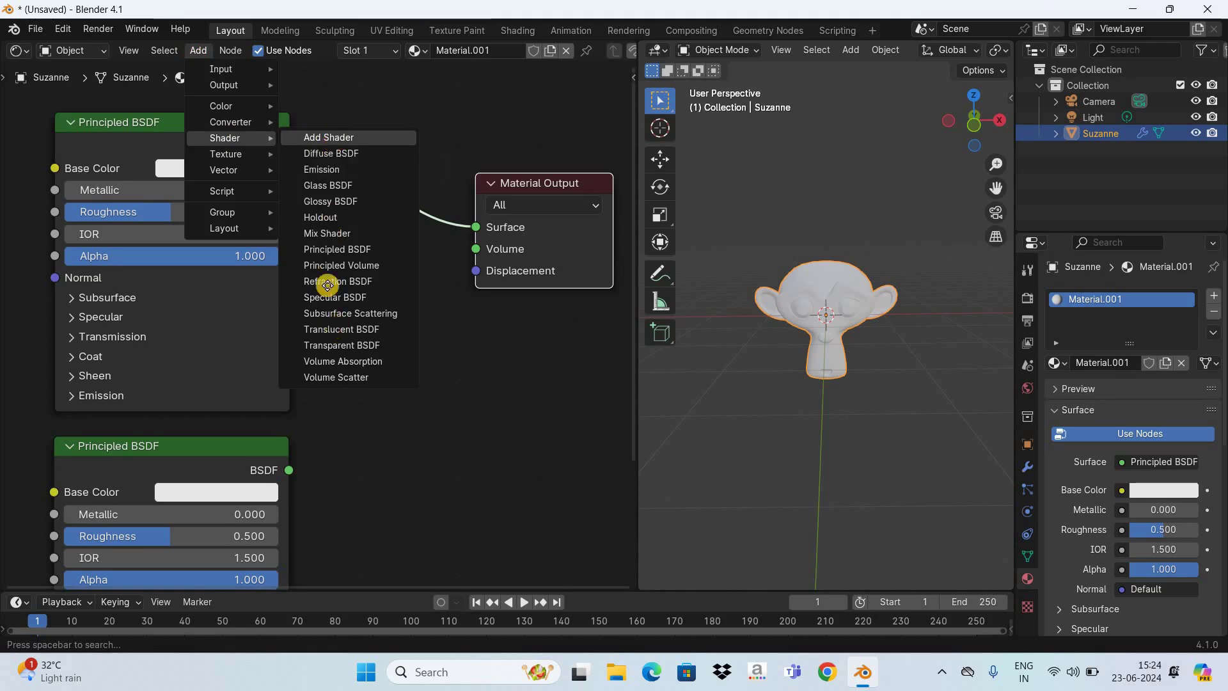
{"action": "left_click", "coordinate": [322, 275]}
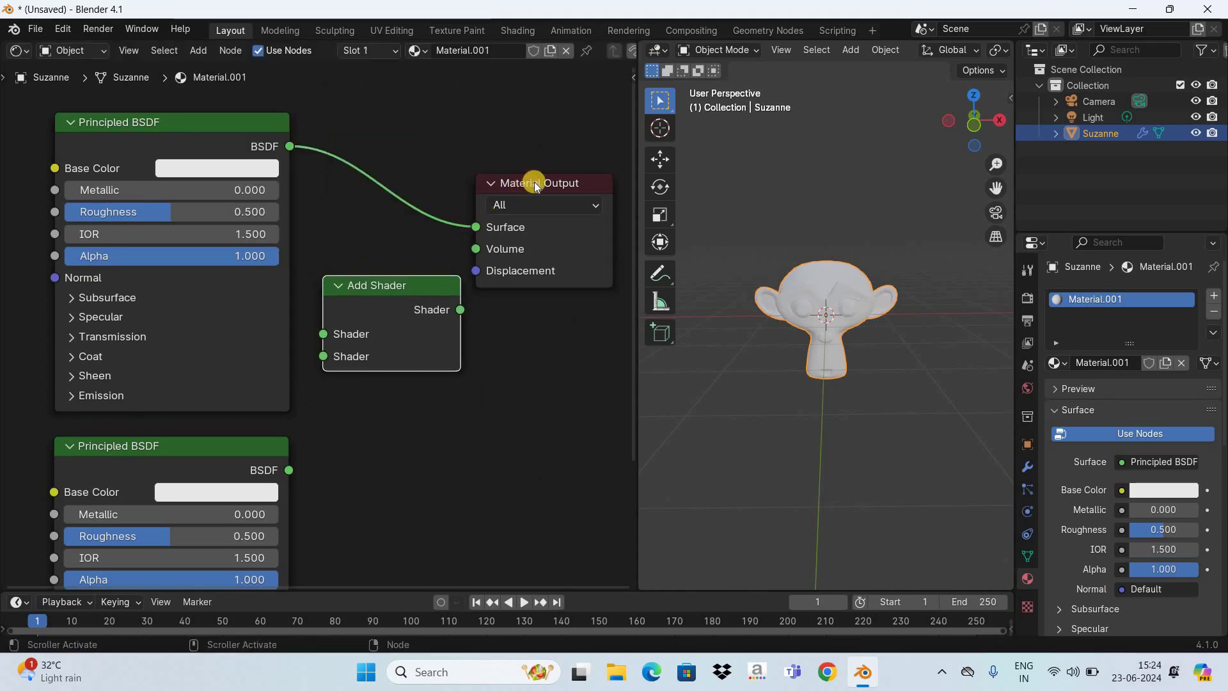
{"action": "left_click_drag", "start_coordinate": [534, 182], "coordinate": [497, 199]}
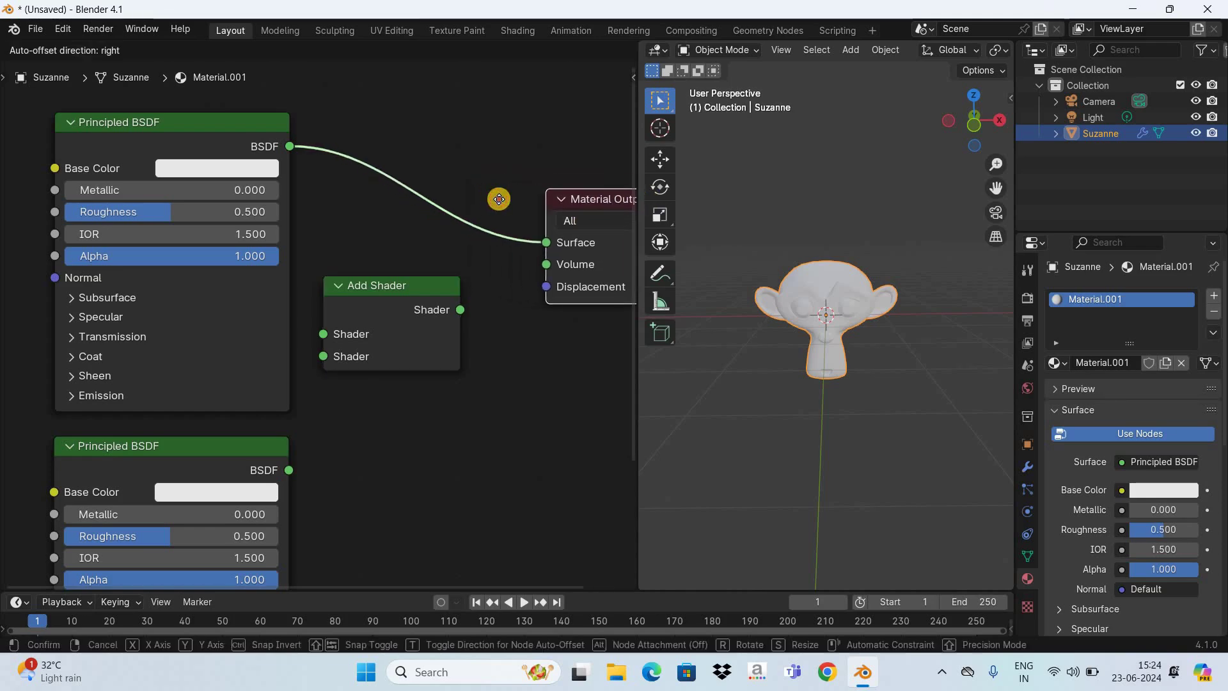
{"action": "left_click_drag", "start_coordinate": [209, 285], "coordinate": [298, 288]}
{"action": "left_click_drag", "start_coordinate": [371, 272], "coordinate": [371, 275]}
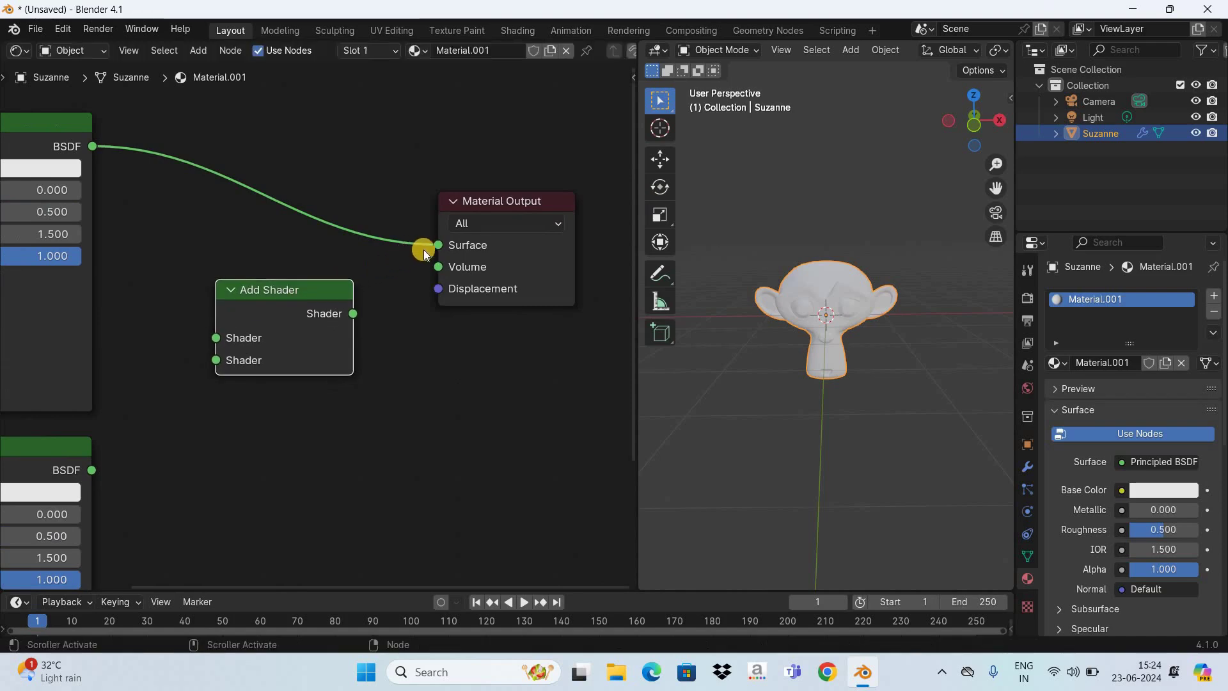
Link both Principled BSDF nodes to the Add Shader inputs and its output to the Material Output's Surface
{"action": "left_click_drag", "start_coordinate": [438, 245], "coordinate": [215, 337]}
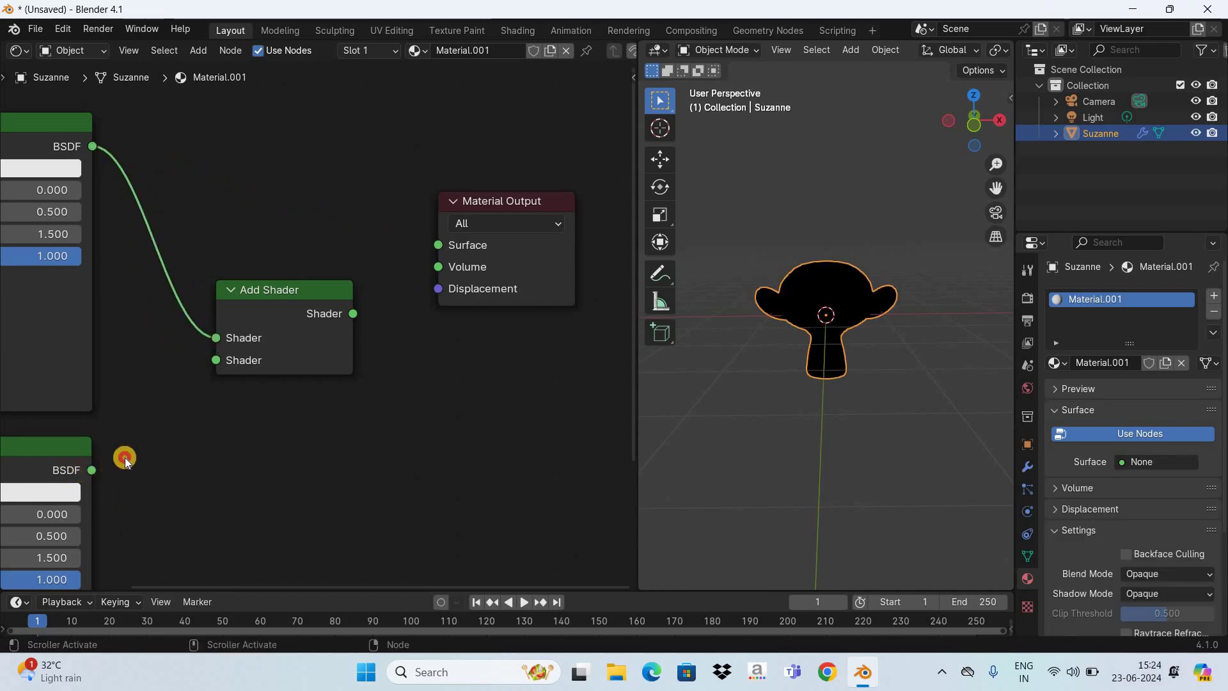
{"action": "left_click_drag", "start_coordinate": [125, 458], "coordinate": [216, 360]}
{"action": "mouse_move", "coordinate": [353, 313]}
{"action": "left_mouse_down"}
{"action": "mouse_move", "coordinate": [409, 247]}
{"action": "mouse_move", "coordinate": [555, 240]}
{"action": "left_mouse_up"}
{"action": "left_click_drag", "start_coordinate": [471, 449], "coordinate": [471, 449]}
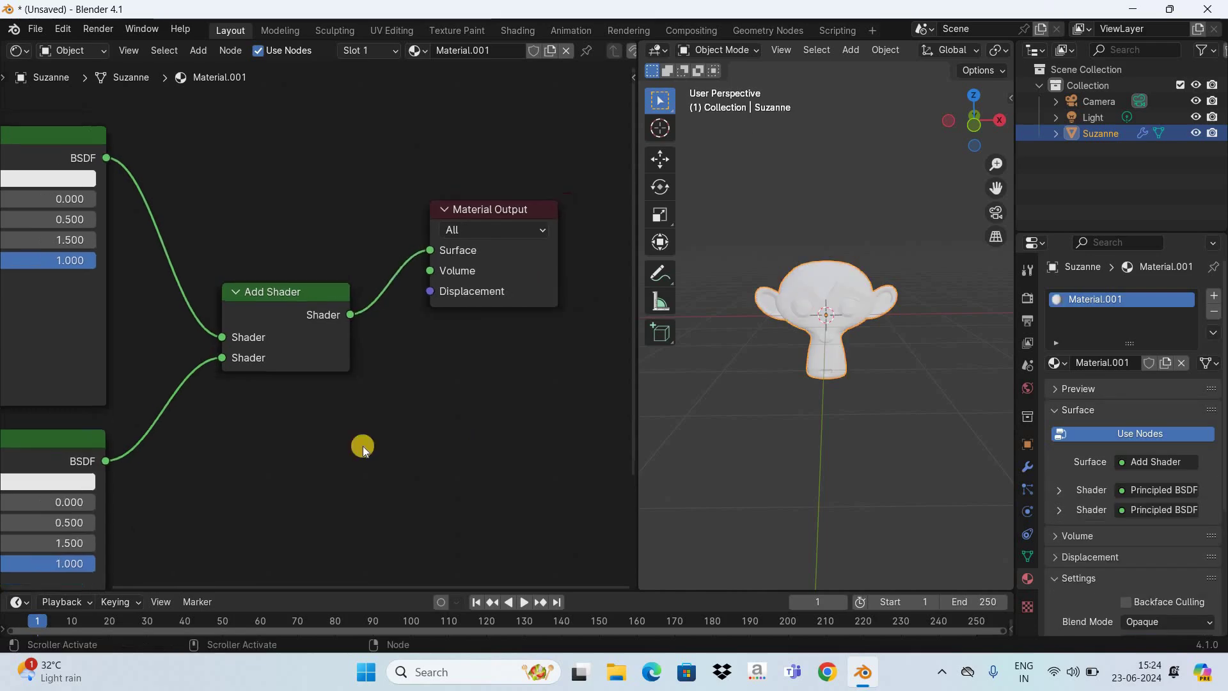
Give the lower Principled BSDF a bright green base color (hue 0.304, saturation 0.996), metallic 1.000 and roughness 0.140
{"action": "scroll", "coordinate": [305, 348], "scroll_direction": "down", "scroll_amount": 2}
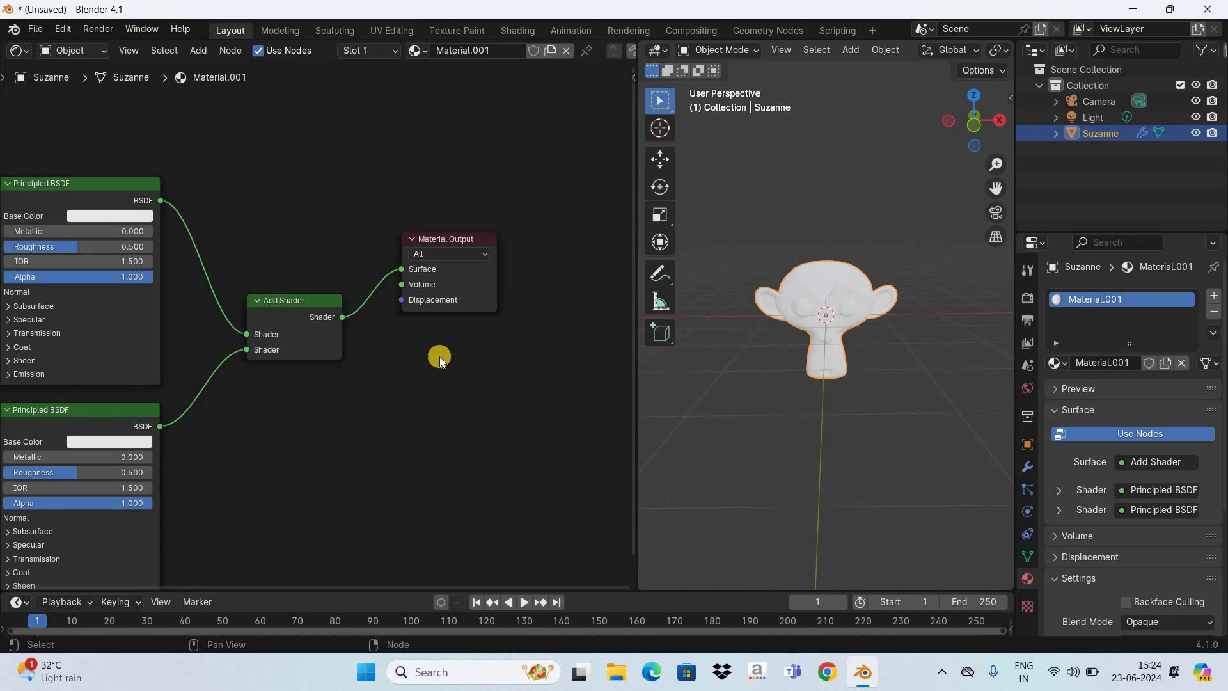
{"action": "scroll", "coordinate": [428, 589], "scroll_direction": "down", "scroll_amount": 2}
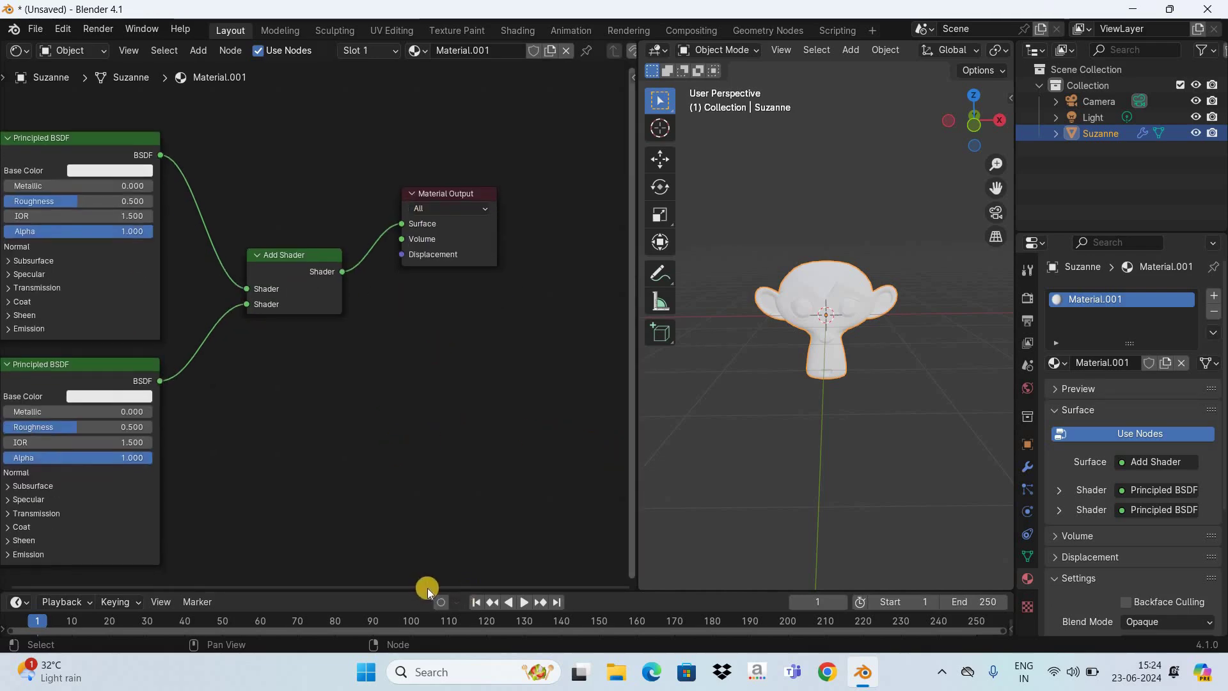
{"action": "scroll", "coordinate": [275, 441], "scroll_direction": "left", "scroll_amount": 6, "text": "ctrl"}
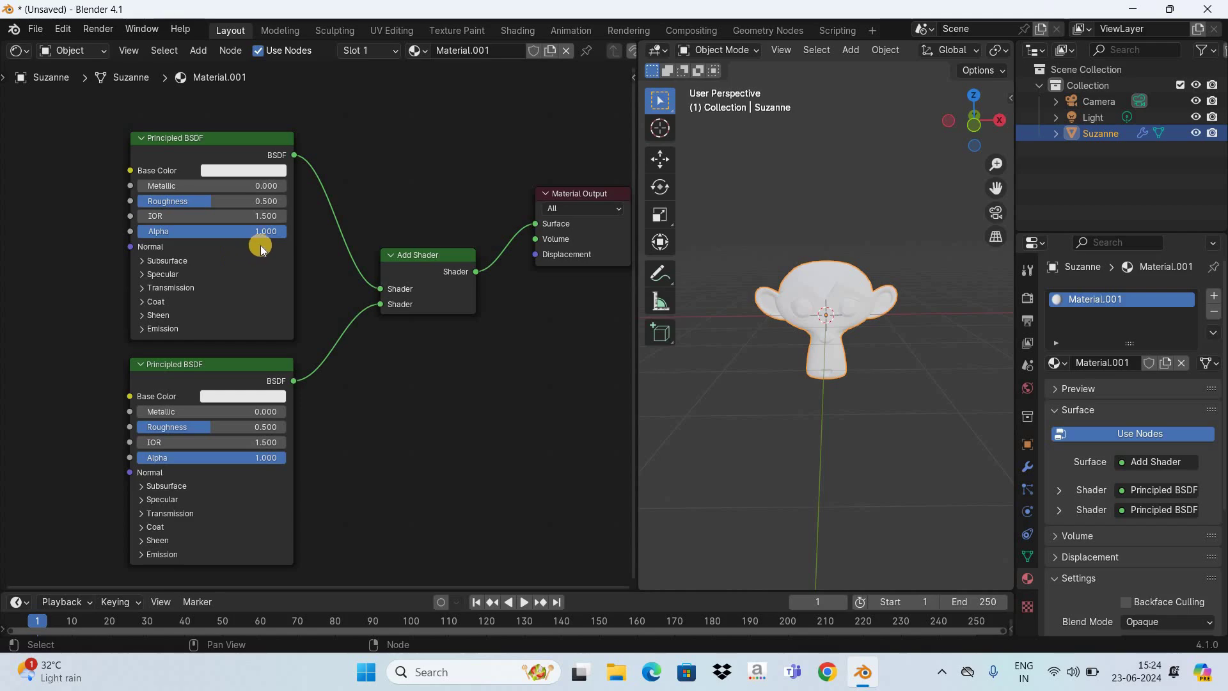
{"action": "left_click", "coordinate": [250, 170]}
{"action": "left_click", "coordinate": [212, 237]}
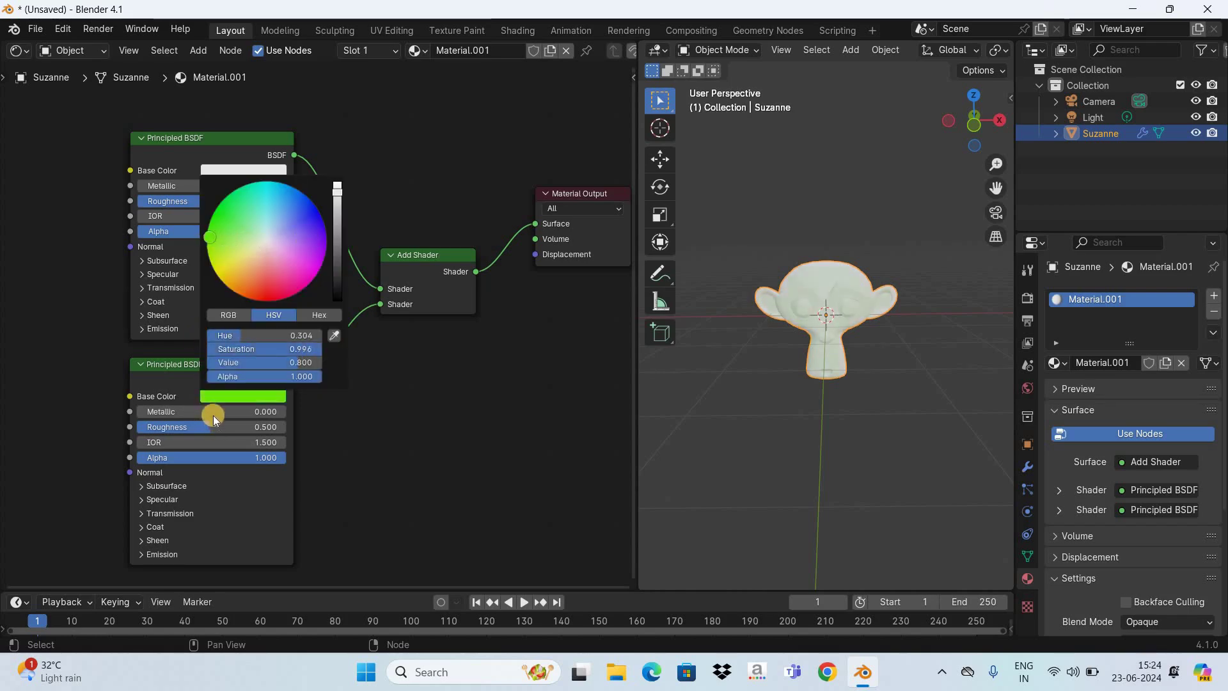
{"action": "left_click_drag", "start_coordinate": [207, 412], "coordinate": [392, 425]}
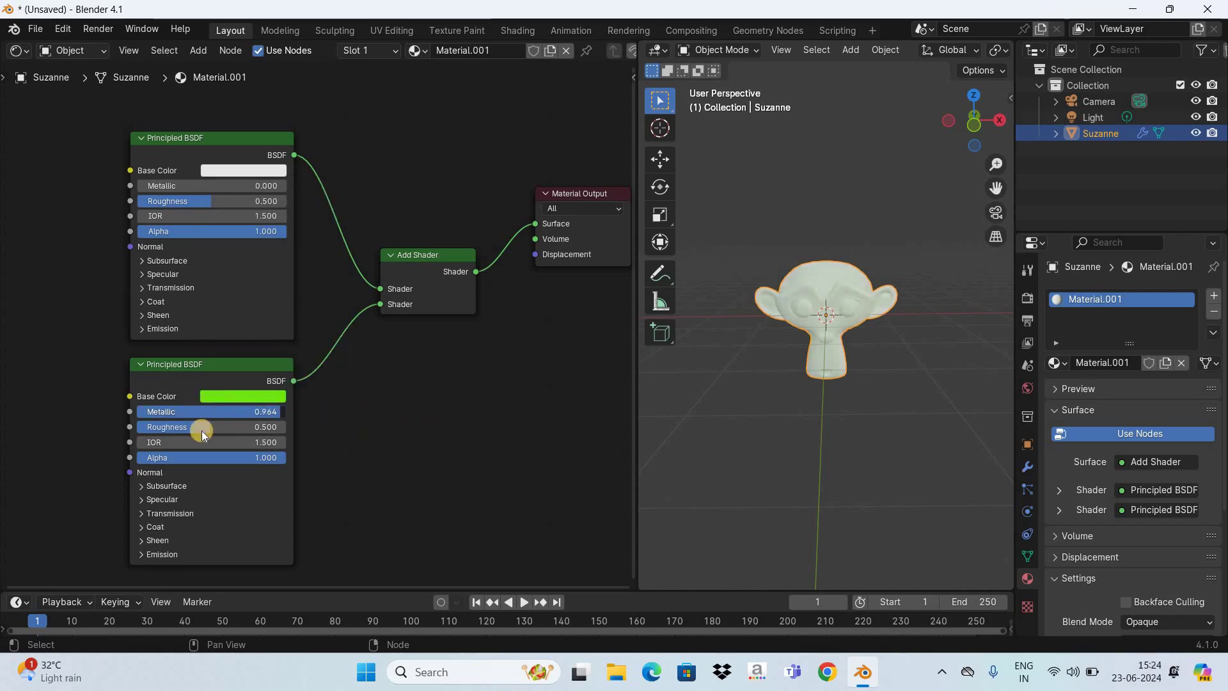
{"action": "left_click_drag", "start_coordinate": [210, 430], "coordinate": [454, 443]}
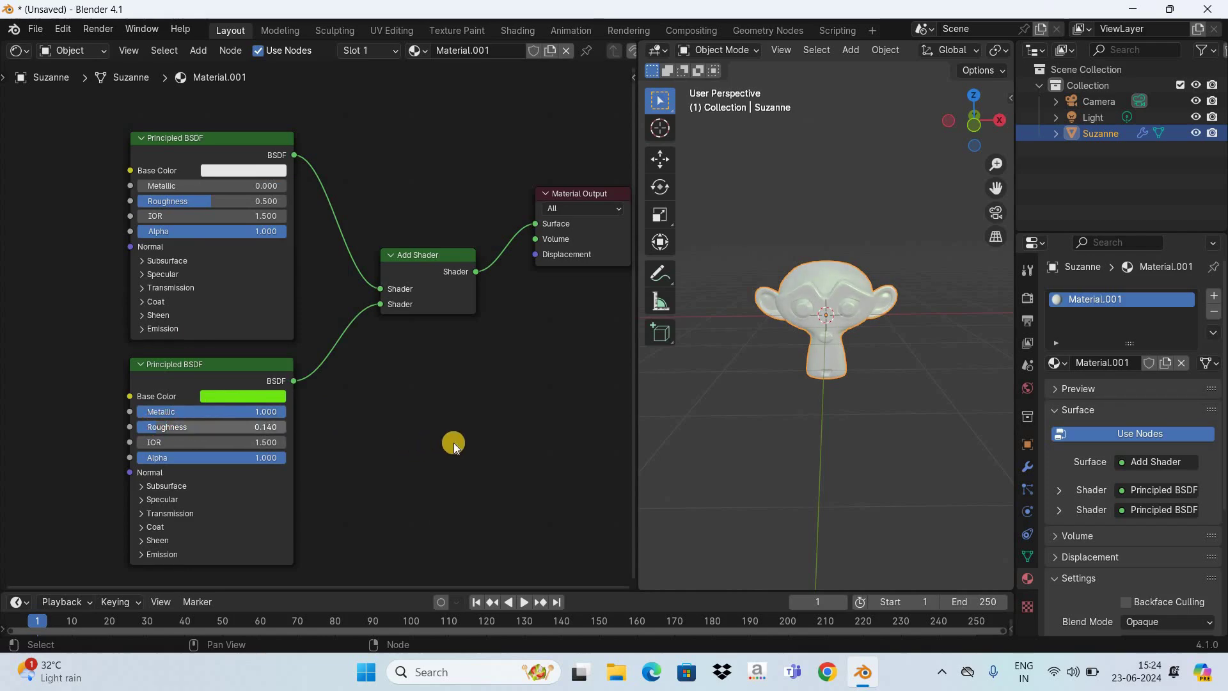